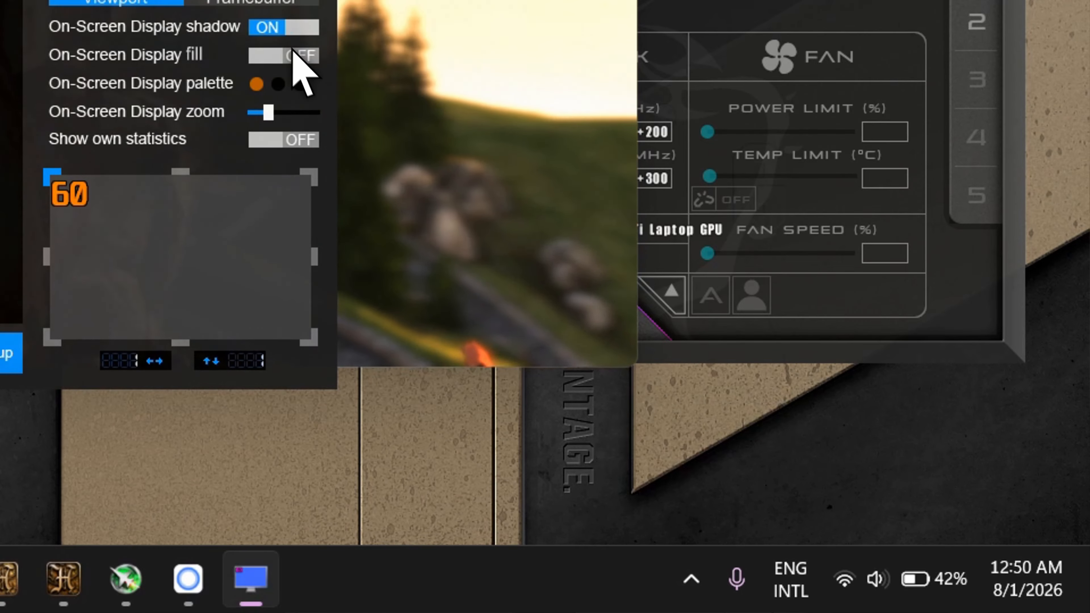
# - Turn on the On-Screen Display fill and shift the overlay position to 7 horizontally and 6 vertically
pyautogui.click(296, 55)
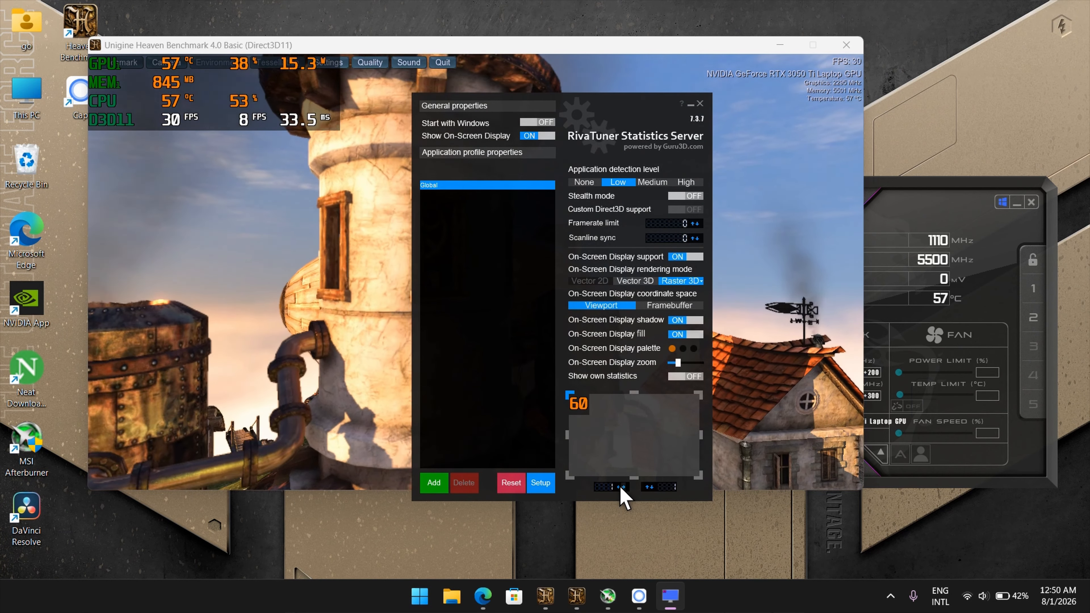
pyautogui.click(621, 488)
pyautogui.click(621, 488)
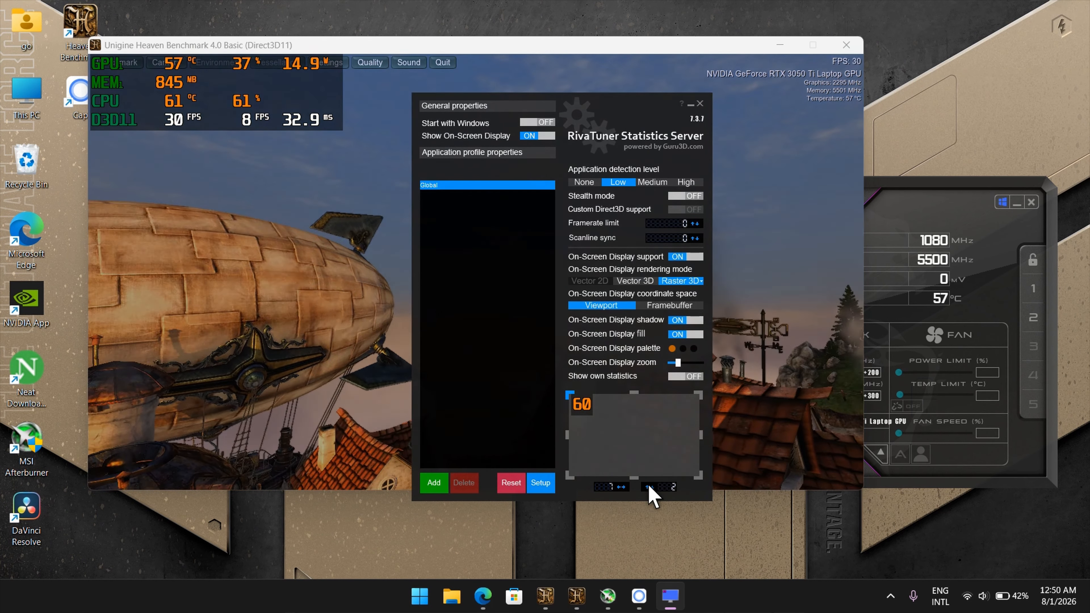
pyautogui.click(648, 488)
pyautogui.click(649, 488)
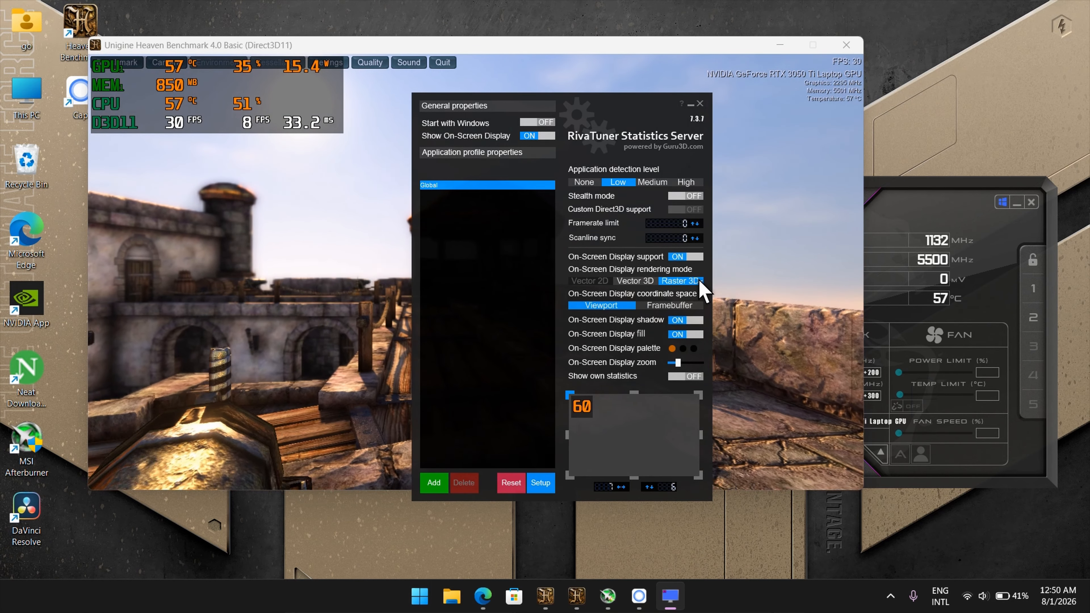
# - Inspect the font options of the Raster 3D rendering mode without changing them and minimize RivaTuner Statistics Server
pyautogui.click(701, 282)
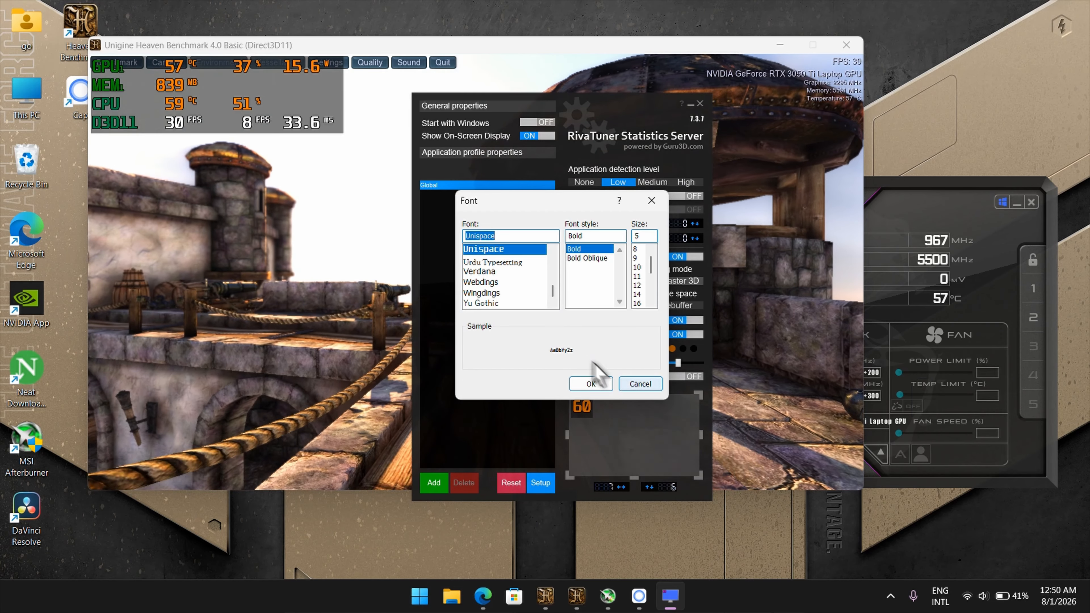
pyautogui.click(629, 383)
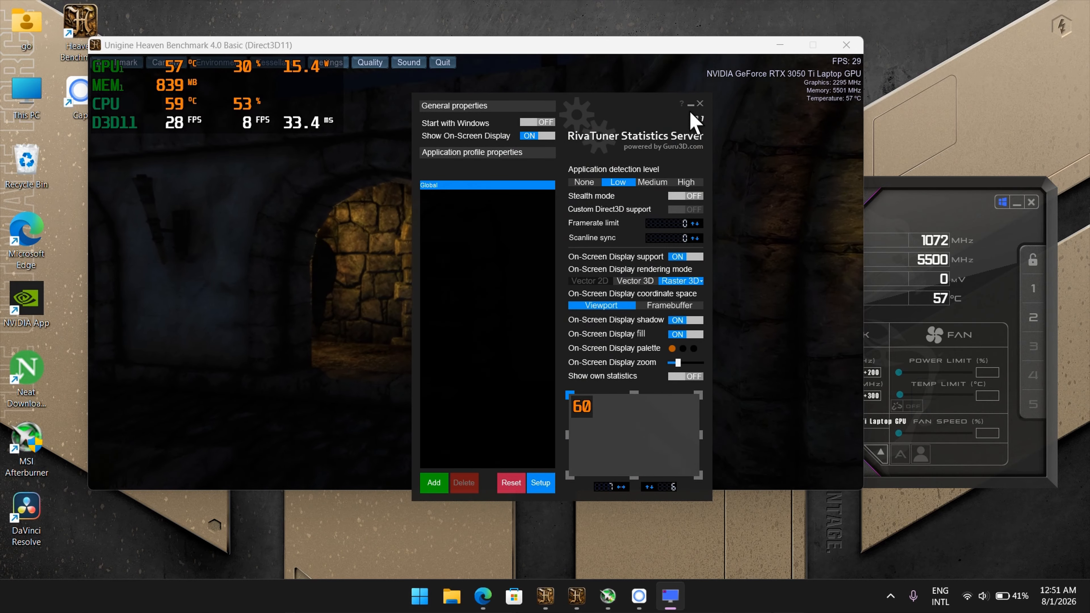
pyautogui.click(691, 104)
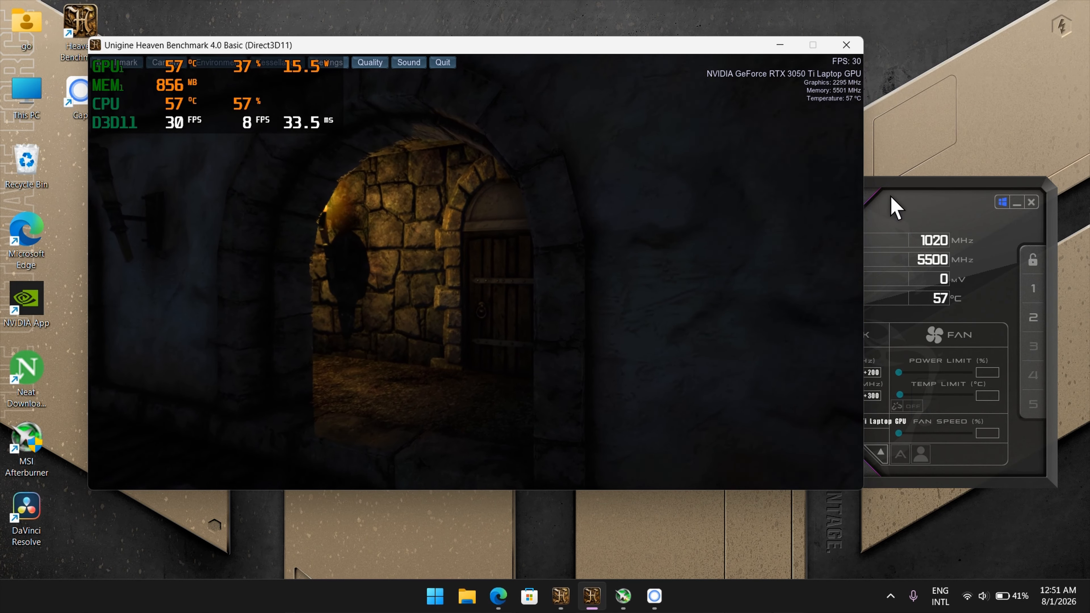
# - Switch to MSI Afterburner's monitoring properties and override the GPU1 temperature graph's group name with "GPU temp"
pyautogui.click(893, 208)
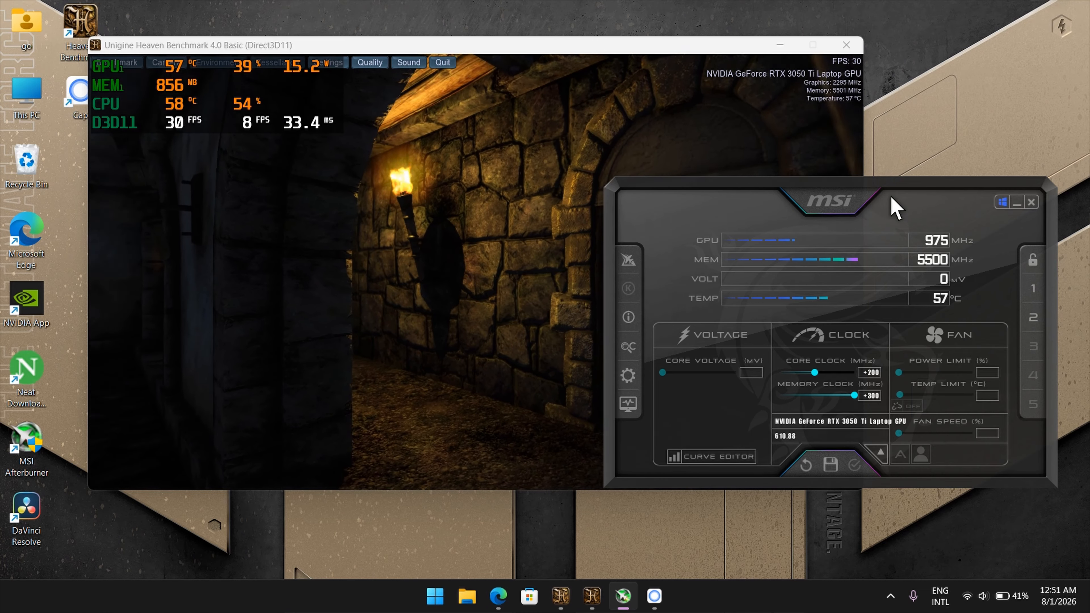
pyautogui.click(625, 377)
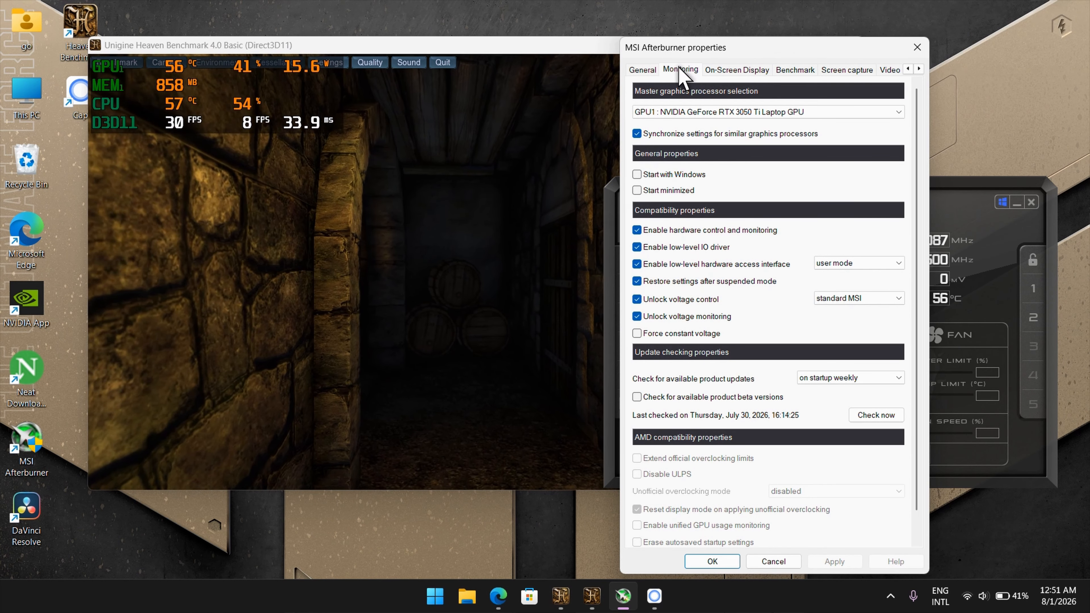
pyautogui.click(680, 70)
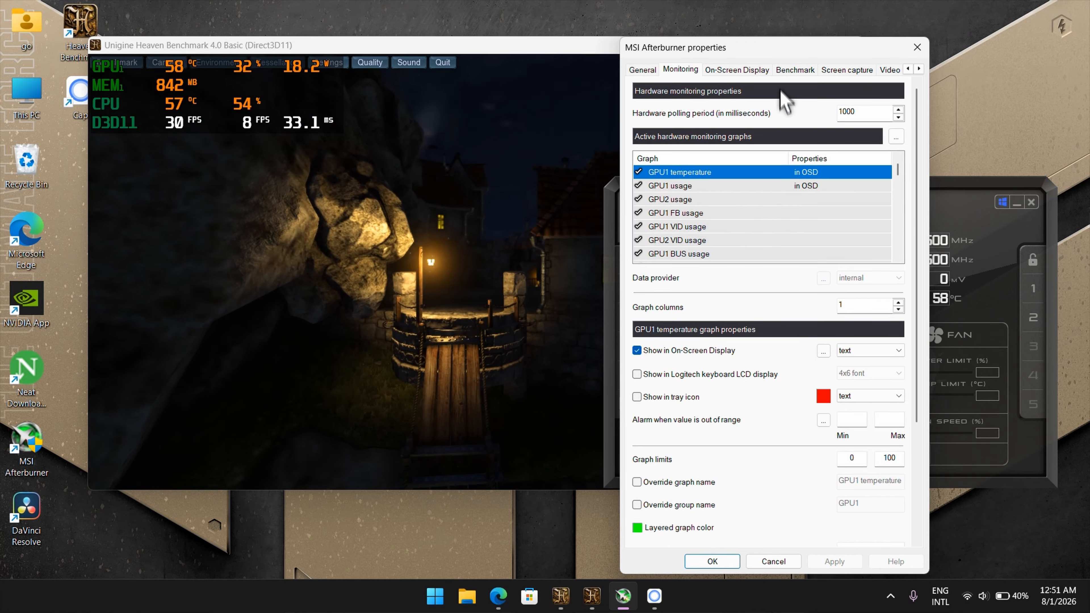
pyautogui.moveTo(782, 50); pyautogui.dragTo(782, 17)
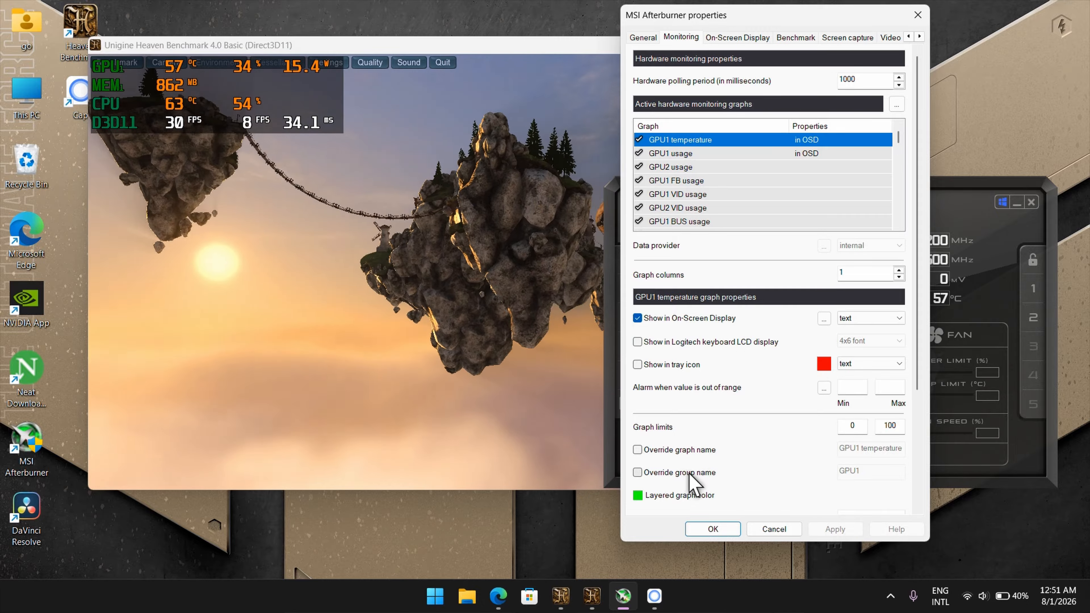
pyautogui.click(677, 474)
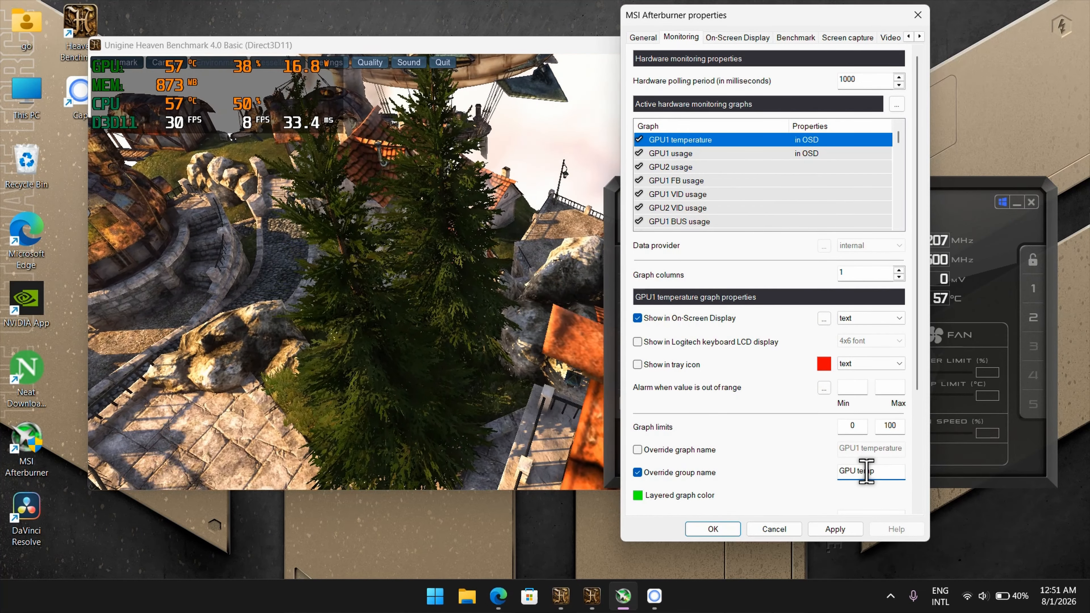
pyautogui.click(838, 530)
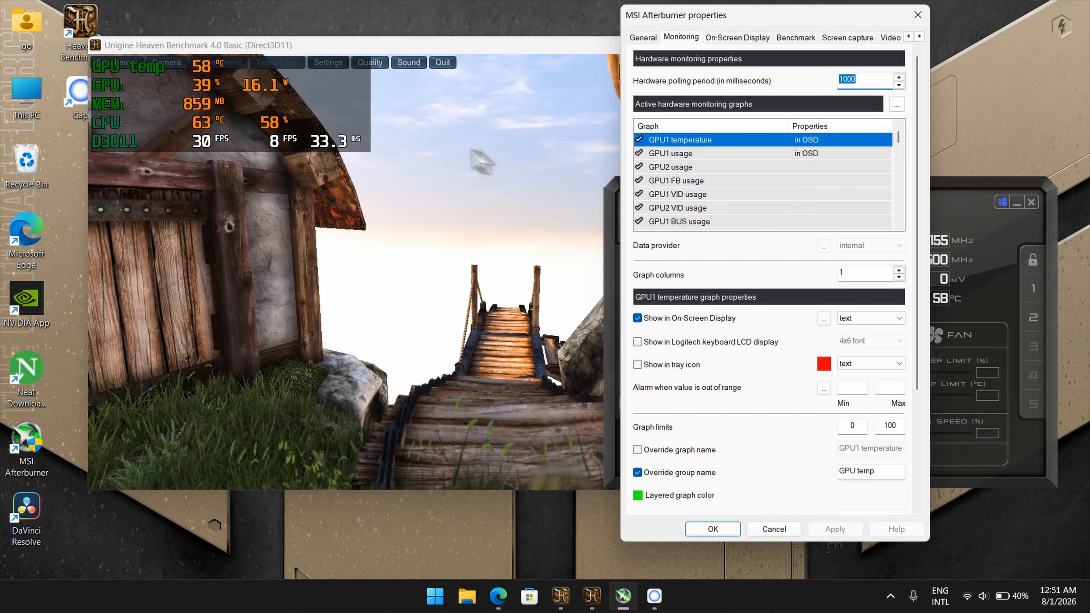
# - Override the group name of the GPU1 usage graph with "GPU usage" and apply it
pyautogui.click(755, 153)
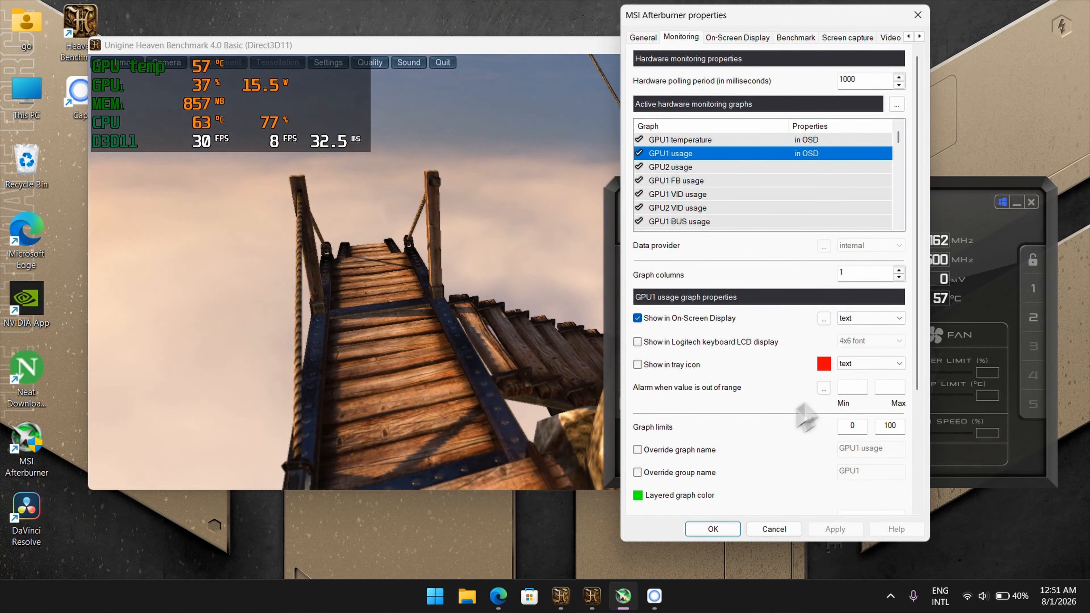
pyautogui.click(698, 469)
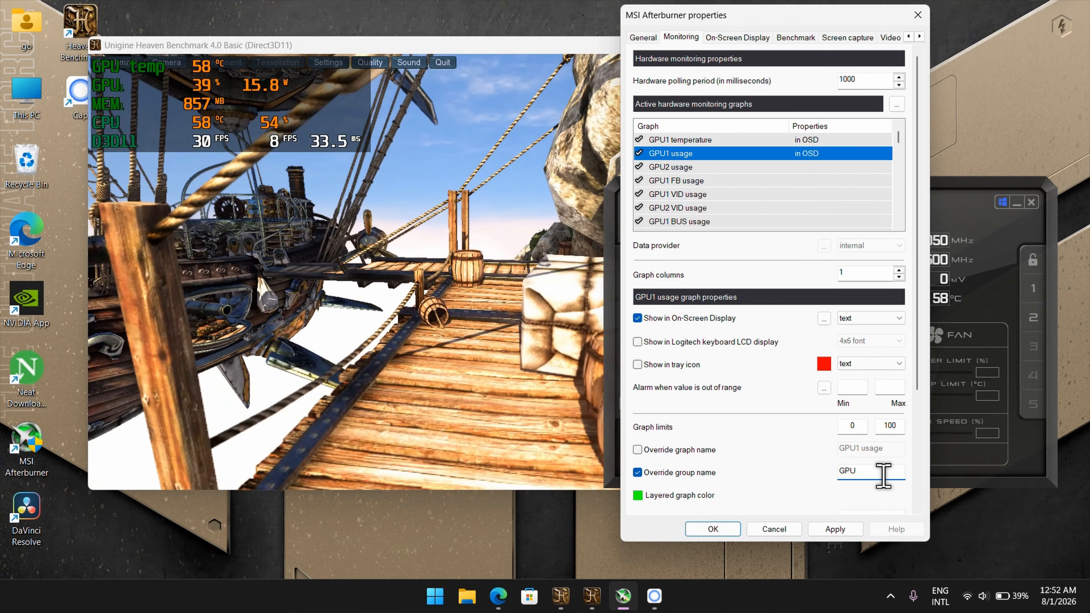
pyautogui.write('usage')
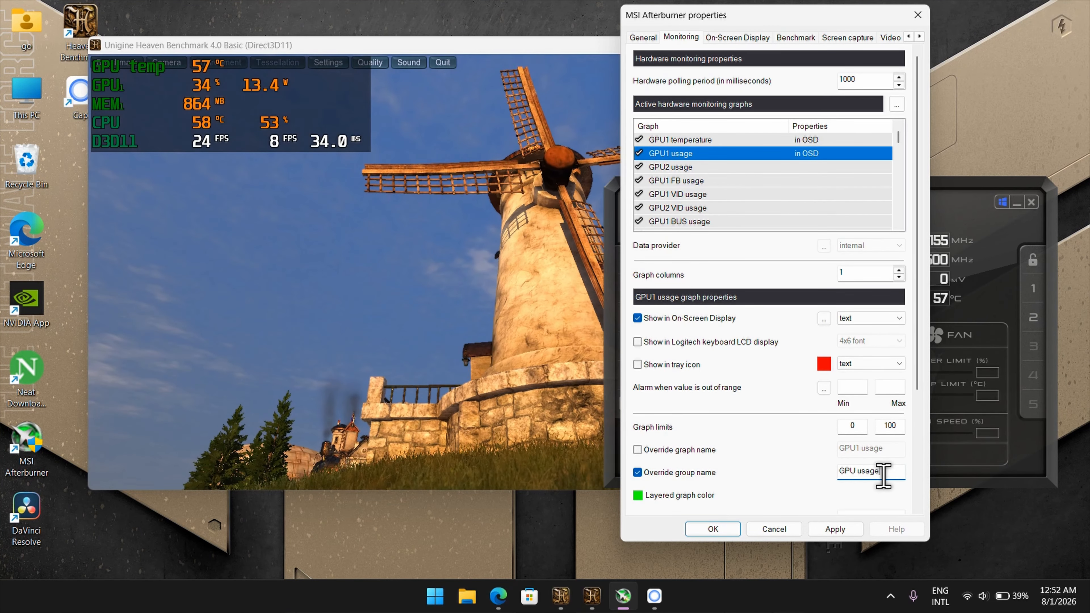
pyautogui.click(844, 529)
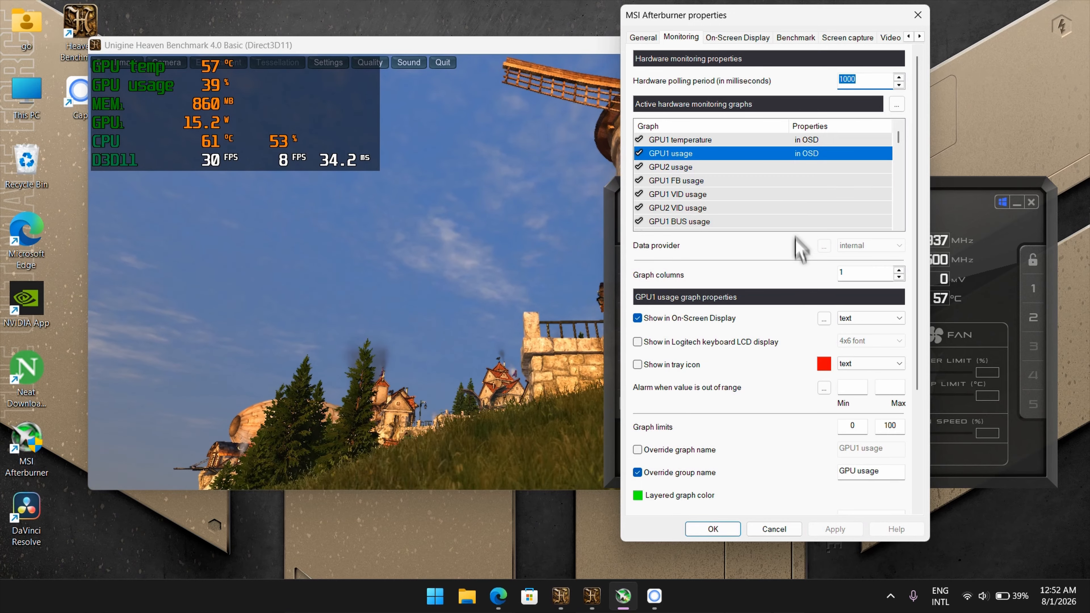
# - Change the overridden group name of the GPU1 memory usage graph to "GPU MEM1" and apply it
pyautogui.scroll(-2, 792, 193)
pyautogui.click(823, 154)
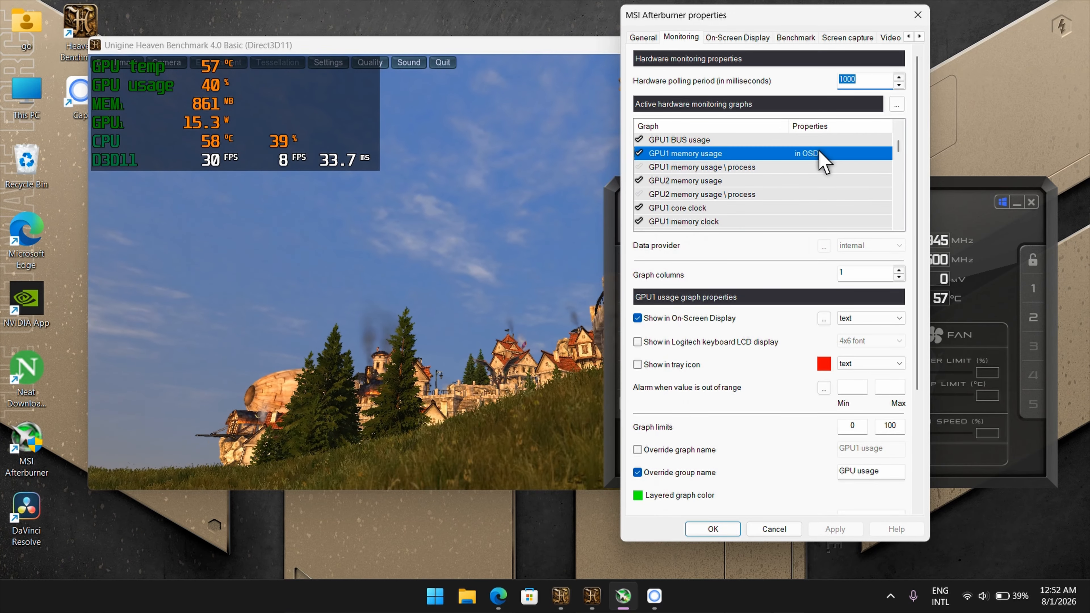
pyautogui.click(716, 474)
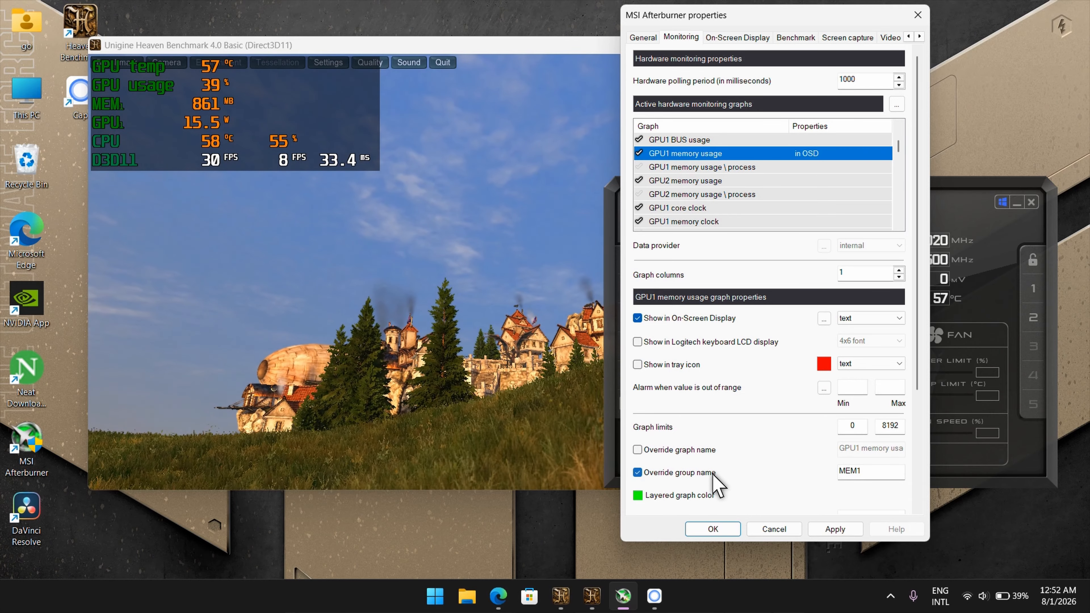
pyautogui.click(841, 471)
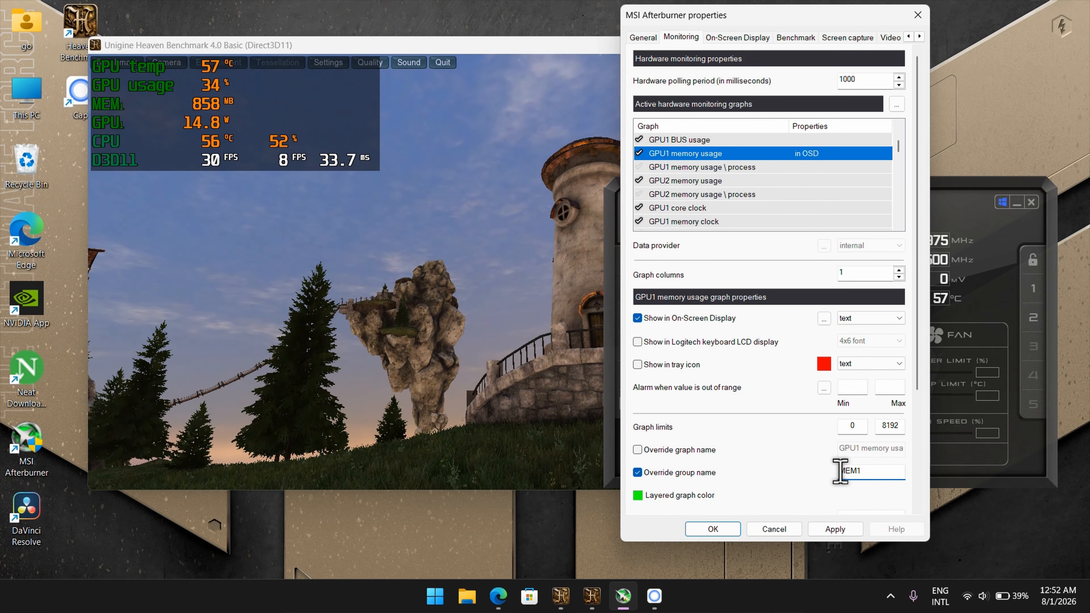
pyautogui.write('GPU')
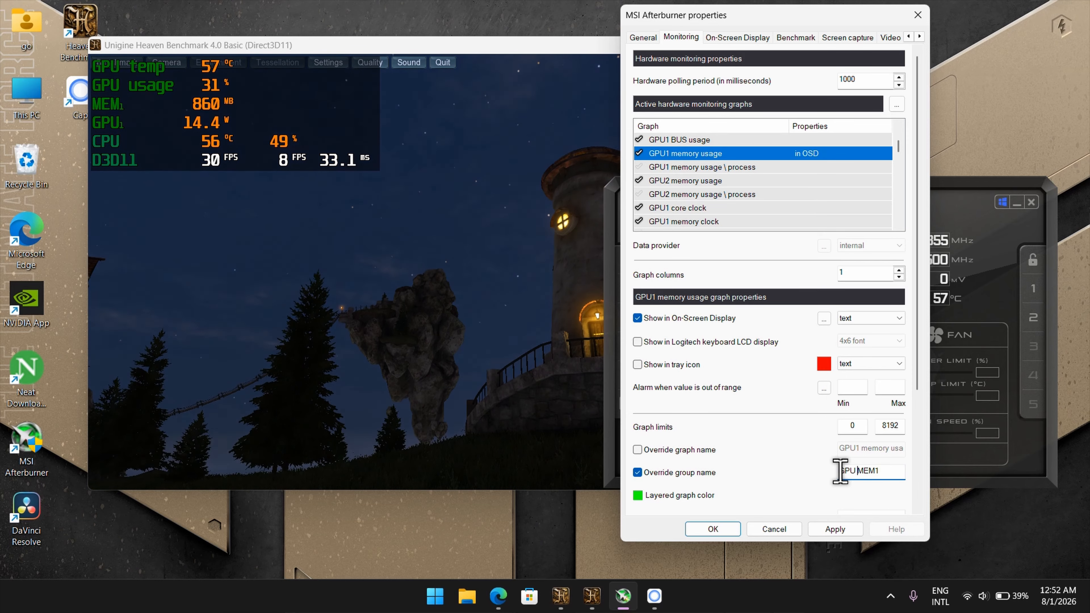
pyautogui.click(835, 529)
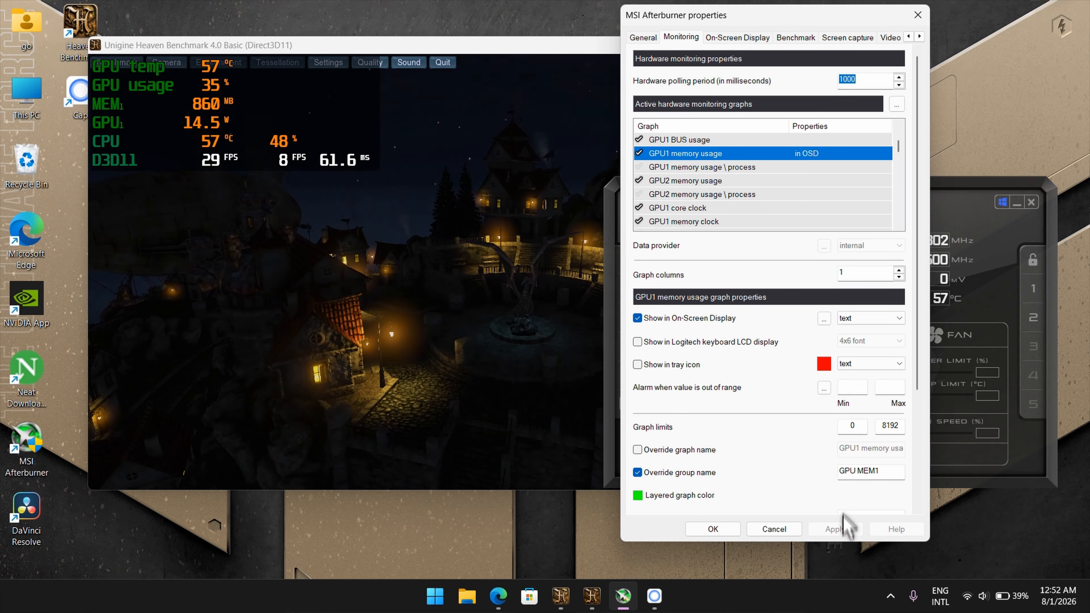
# - Override the group name of the GPU1 power graph with "GPU power" and apply it
pyautogui.scroll(-1, 768, 199)
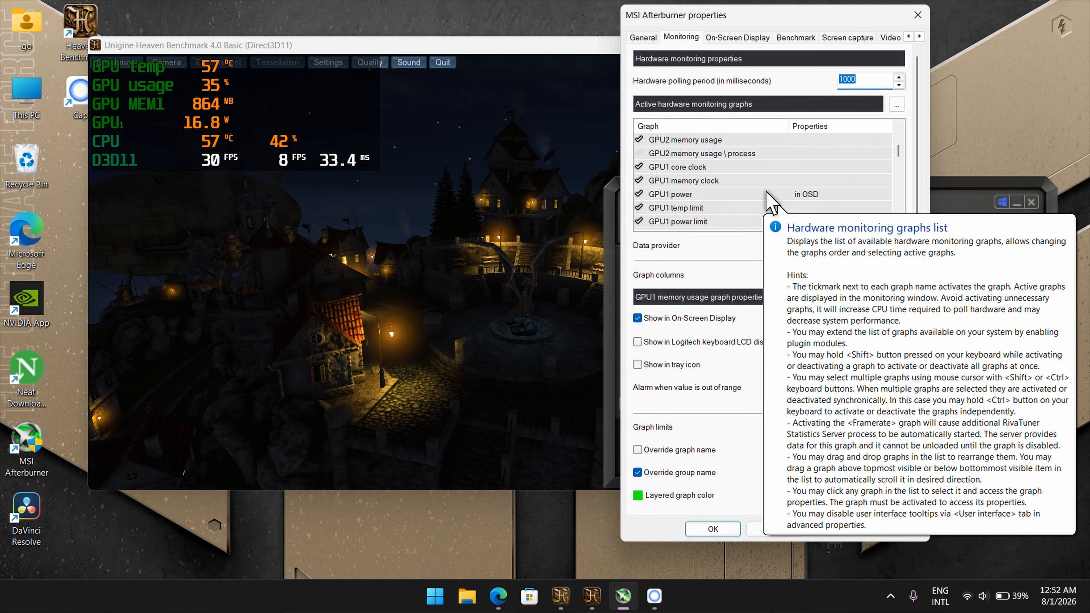
pyautogui.click(725, 182)
pyautogui.click(751, 194)
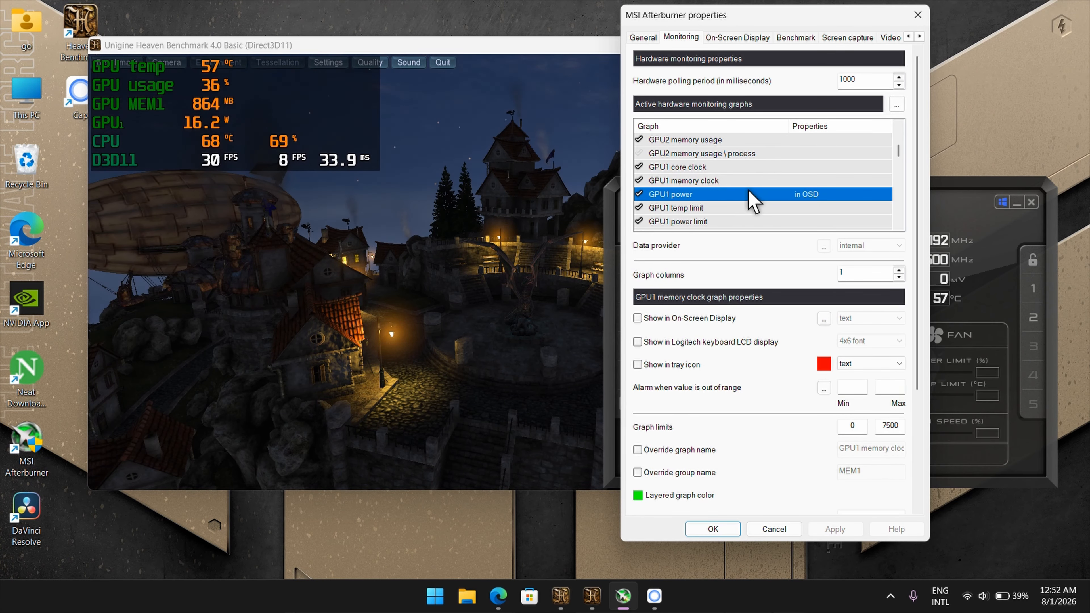
pyautogui.click(685, 473)
pyautogui.click(885, 475)
pyautogui.press('BackSpace')
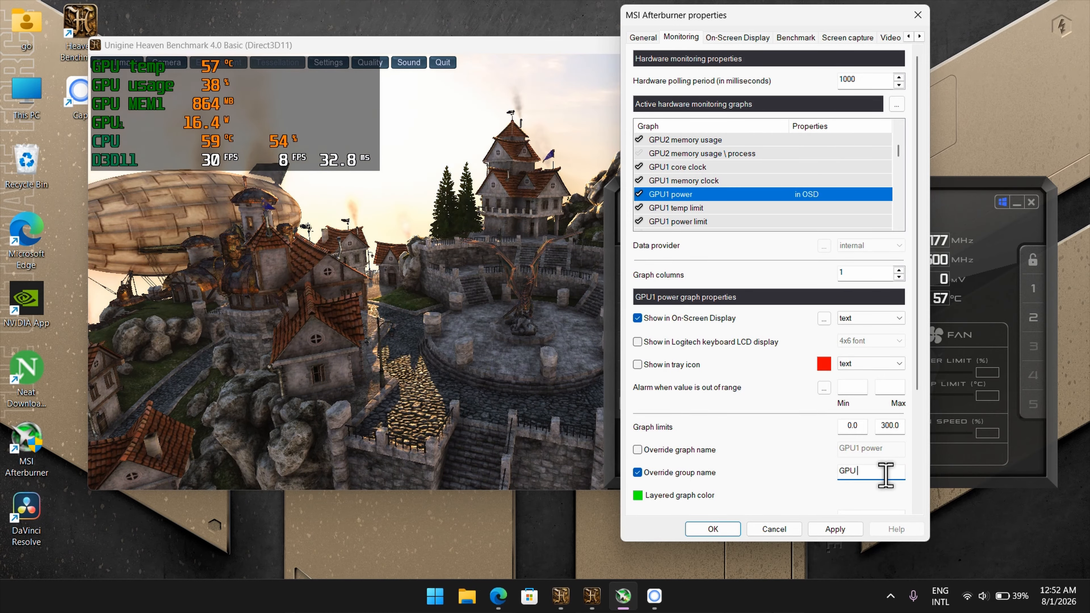
pyautogui.write('poz')
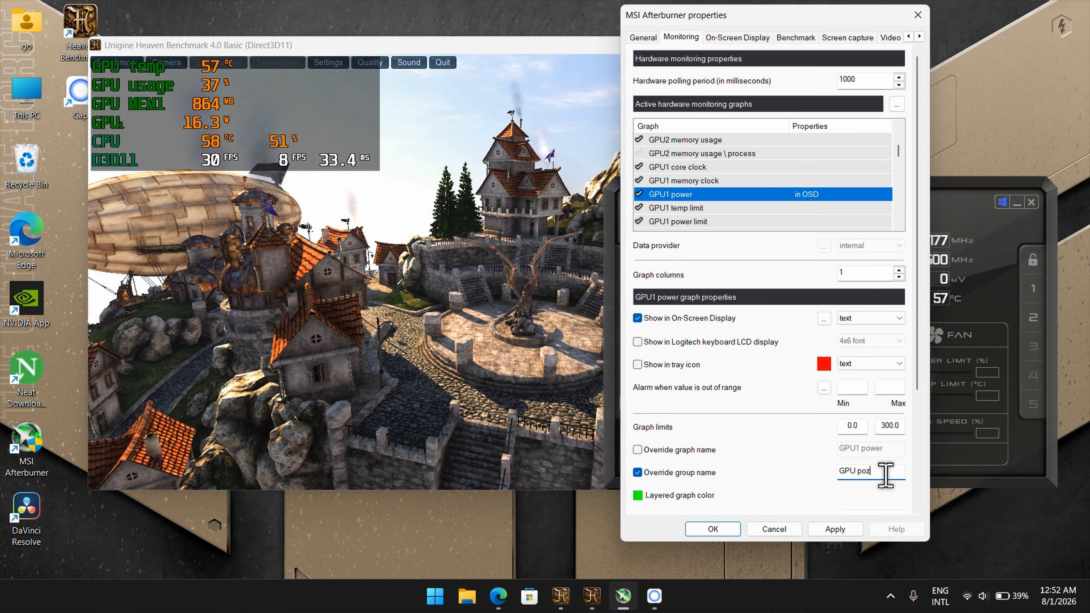
pyautogui.press('BackSpace')
pyautogui.write('wer')
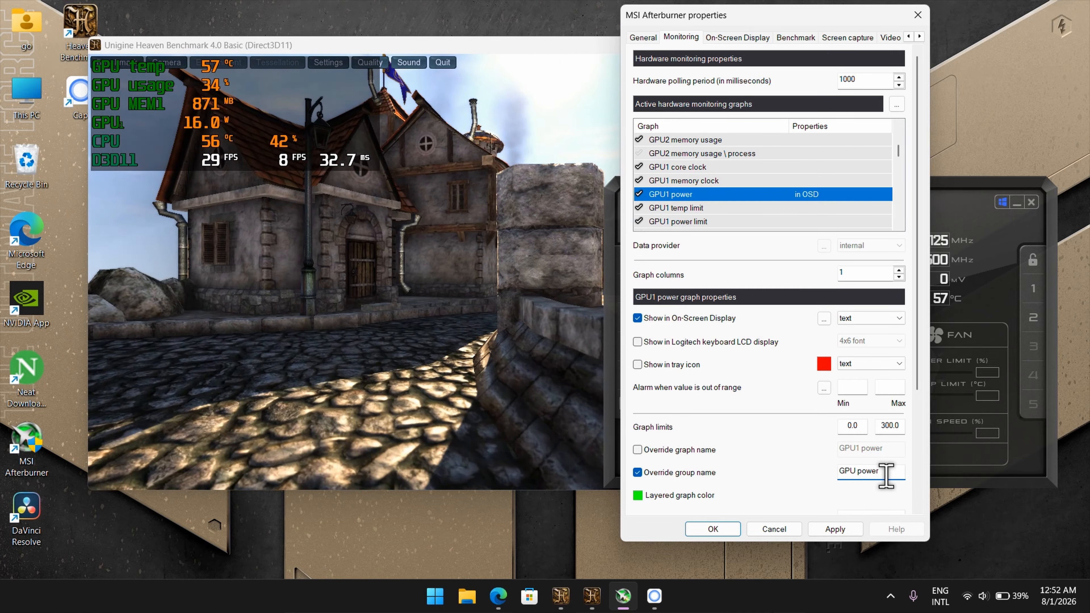
pyautogui.click(836, 529)
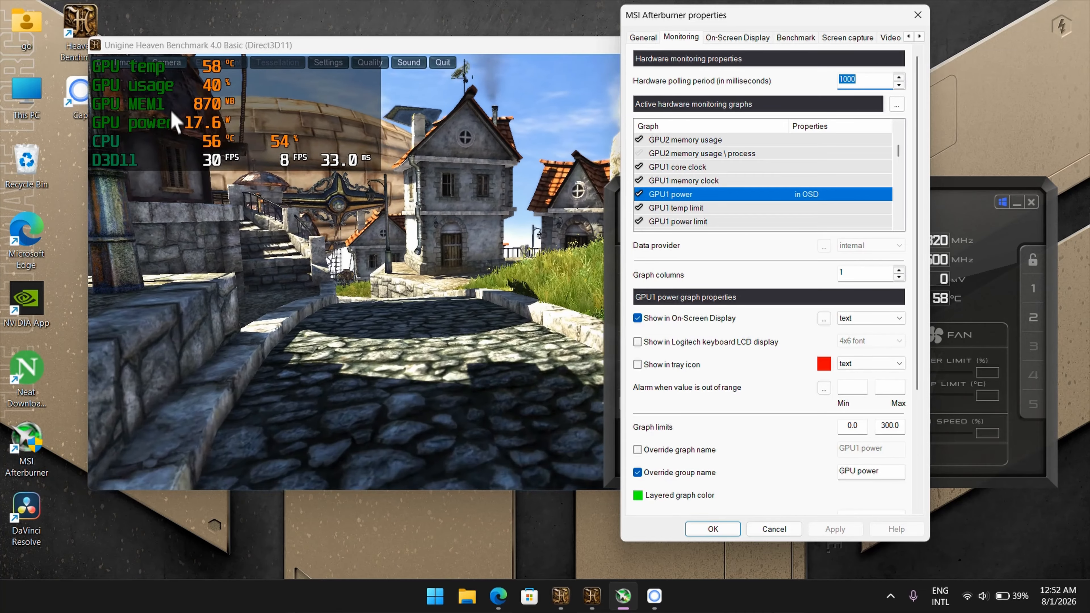
# - Override the group name of the overall CPU temperature graph with "CPU temp" and apply it
pyautogui.scroll(-1, 826, 195)
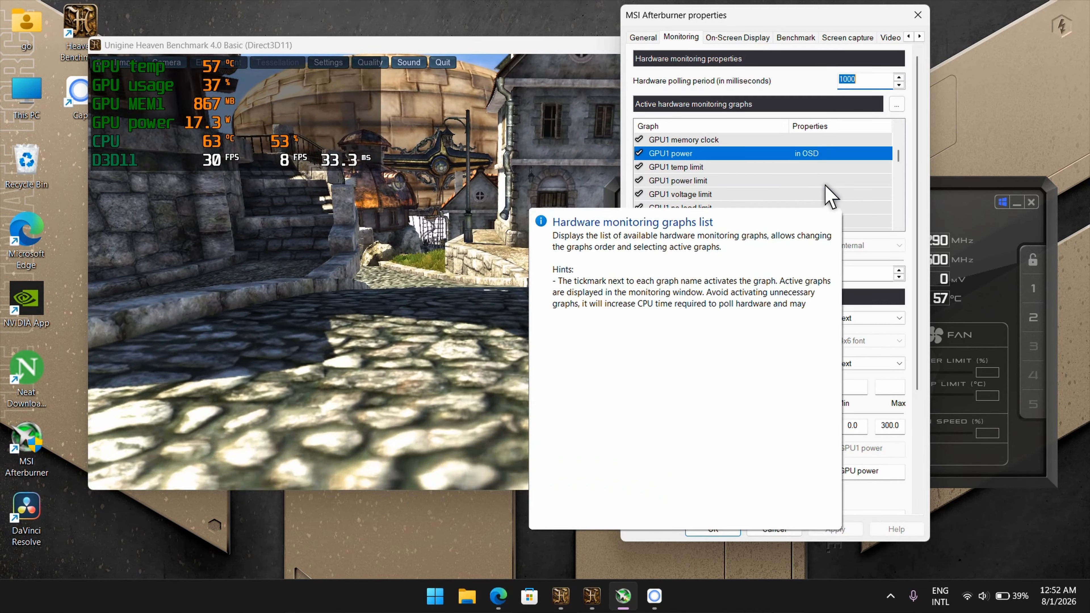
pyautogui.scroll(-5, 826, 196)
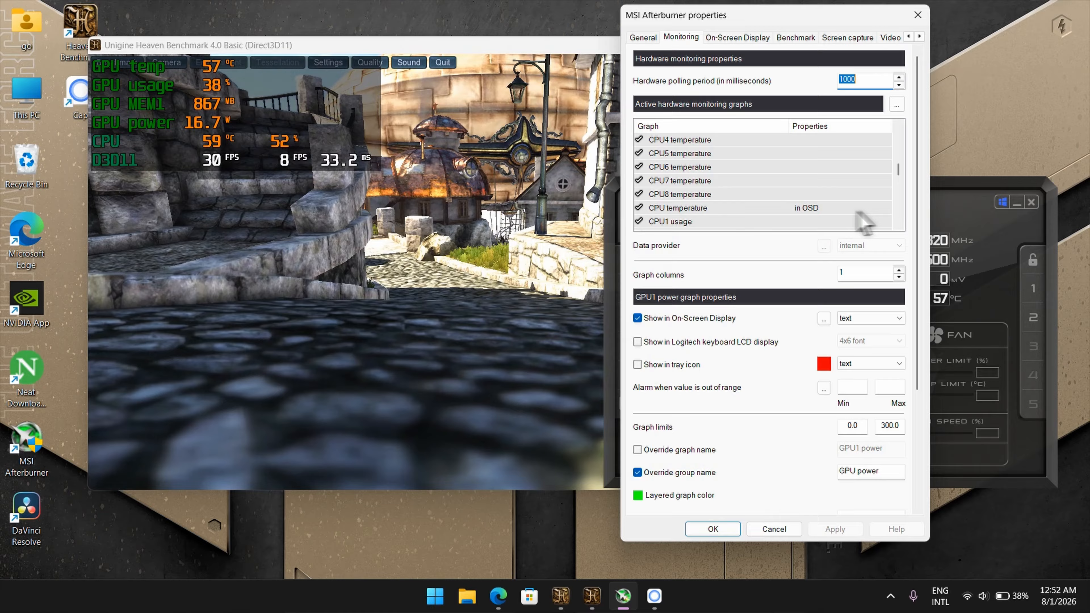
pyautogui.click(788, 209)
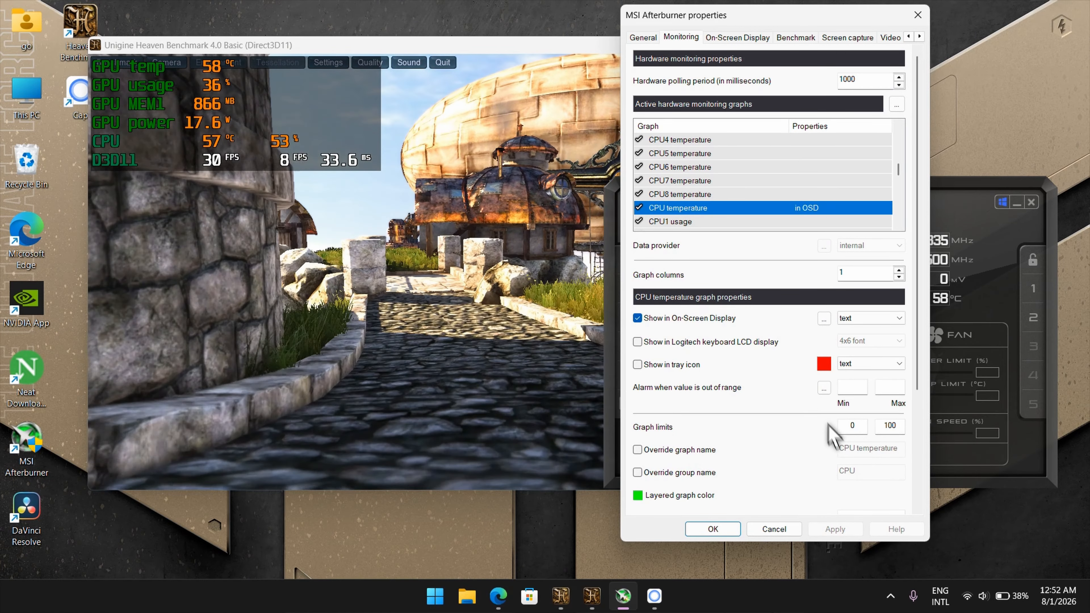
pyautogui.click(704, 473)
pyautogui.click(879, 472)
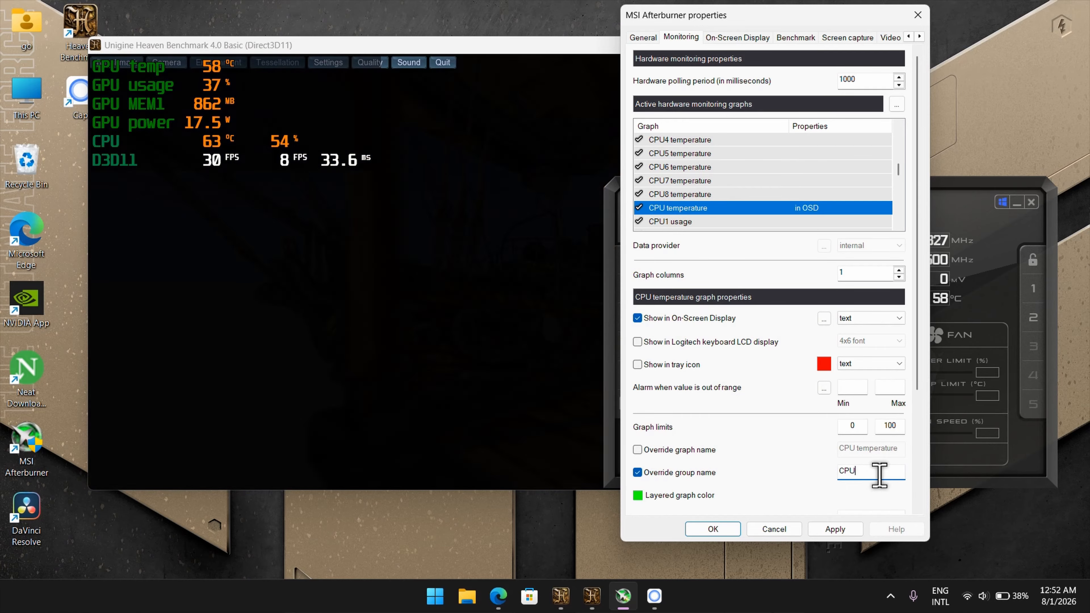
pyautogui.write('tem')
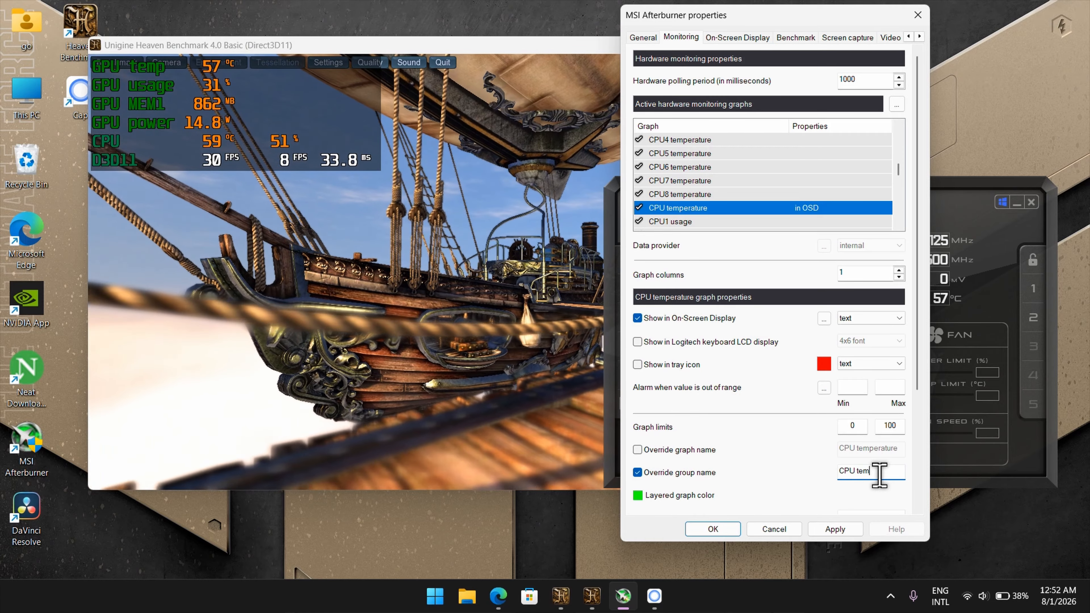
pyautogui.write('p')
pyautogui.click(834, 529)
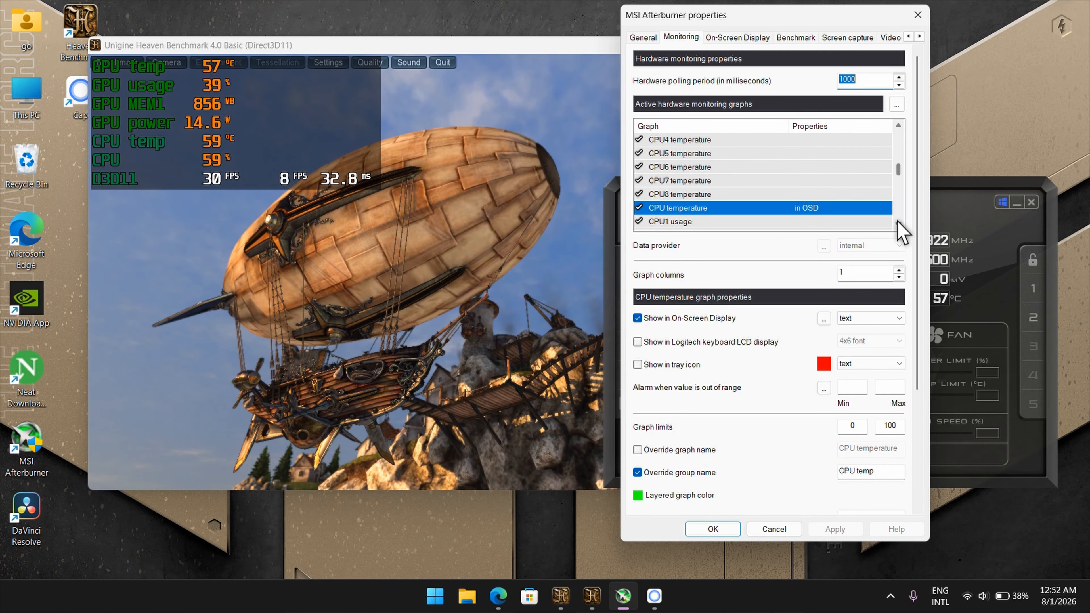
# - Override the group name of the overall CPU usage graph with "CPU usage" and apply it
pyautogui.click(896, 225)
pyautogui.click(896, 225)
pyautogui.click(896, 224)
pyautogui.click(896, 224)
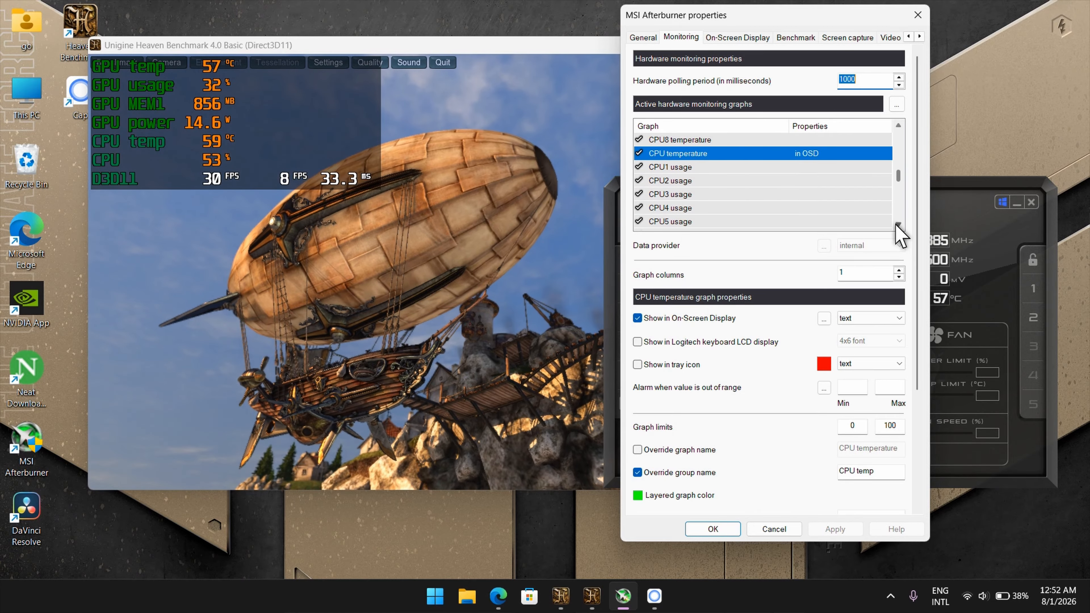
pyautogui.click(896, 224)
pyautogui.click(897, 225)
pyautogui.click(897, 224)
pyautogui.click(821, 210)
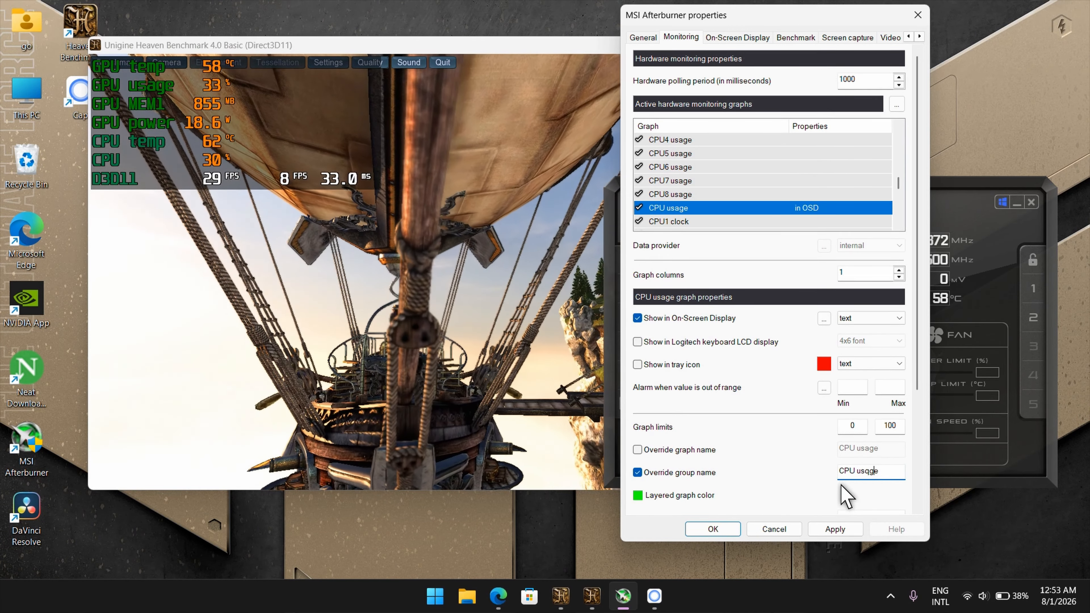
pyautogui.click(843, 525)
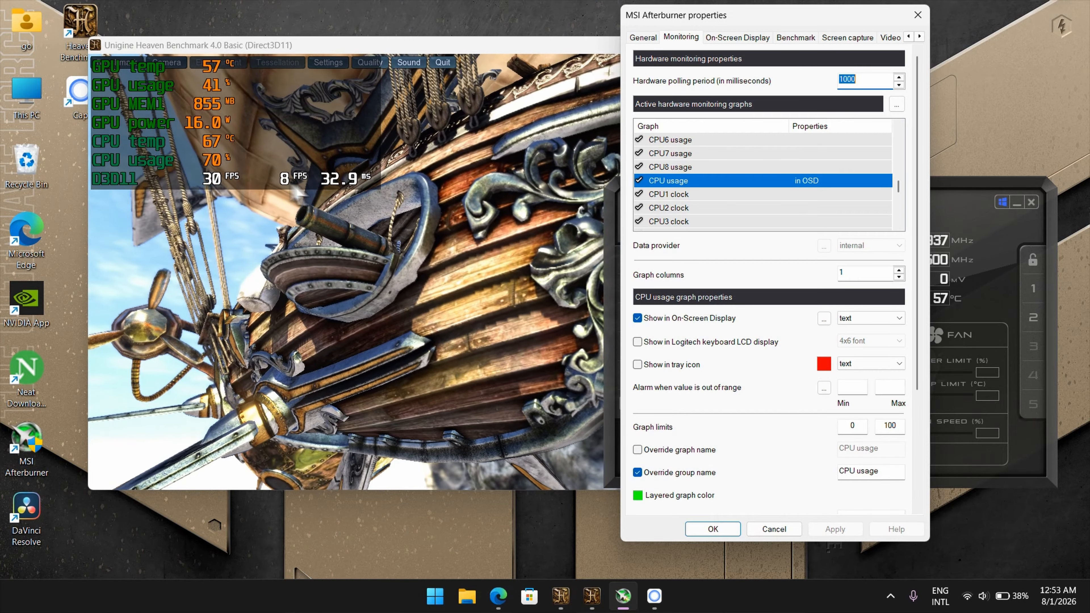
# - Override the group name of the Framerate graph with "FPS" and apply it
pyautogui.click(899, 224)
pyautogui.click(898, 224)
pyautogui.click(898, 225)
pyautogui.click(898, 224)
pyautogui.click(898, 224)
pyautogui.click(898, 224)
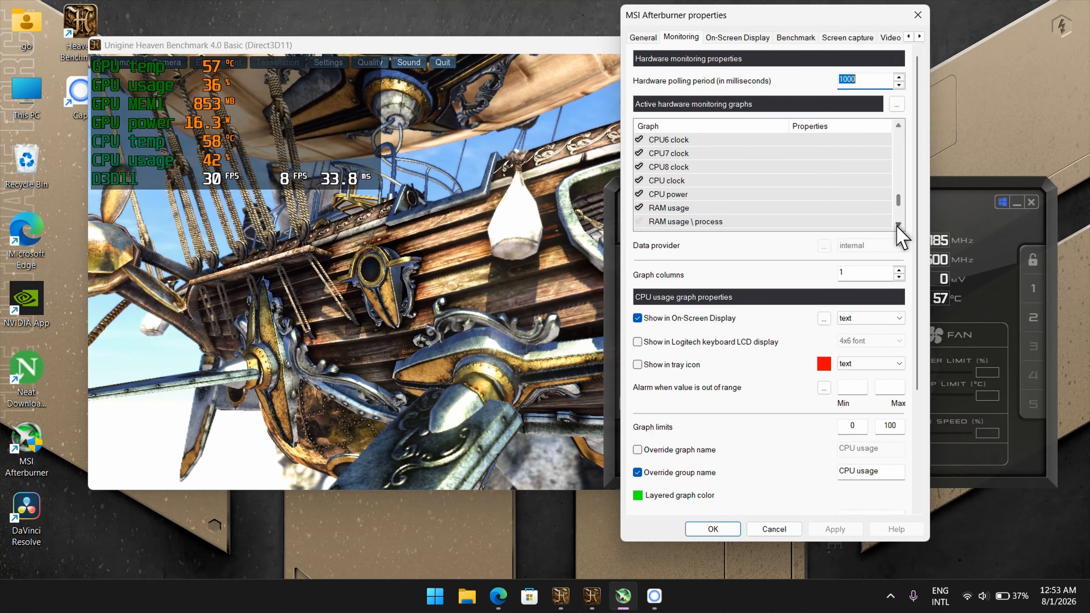
pyautogui.click(898, 225)
pyautogui.click(898, 225)
pyautogui.click(899, 225)
pyautogui.click(898, 225)
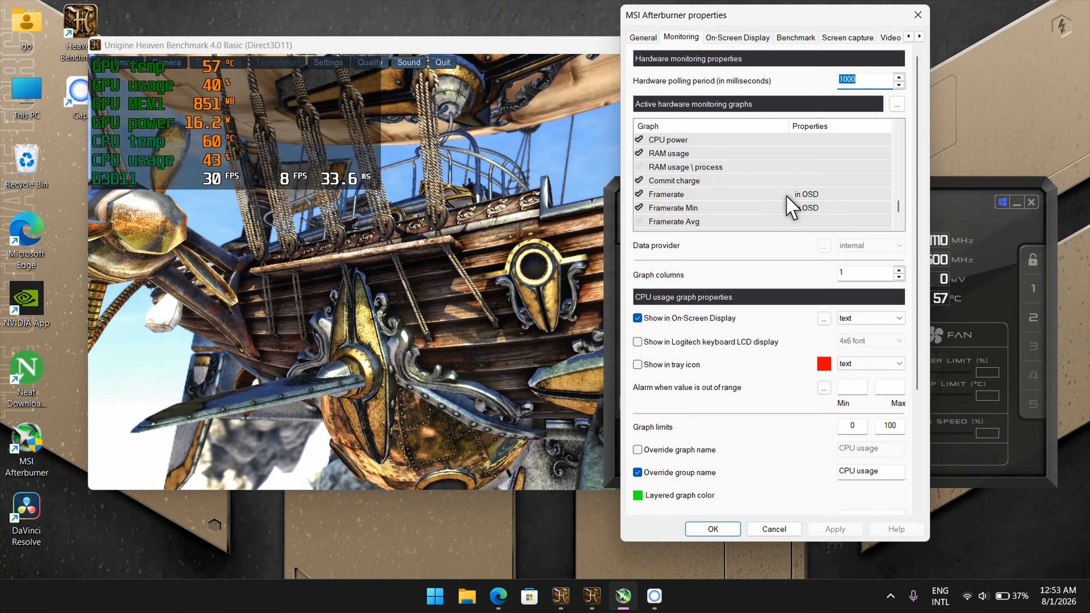
pyautogui.click(786, 195)
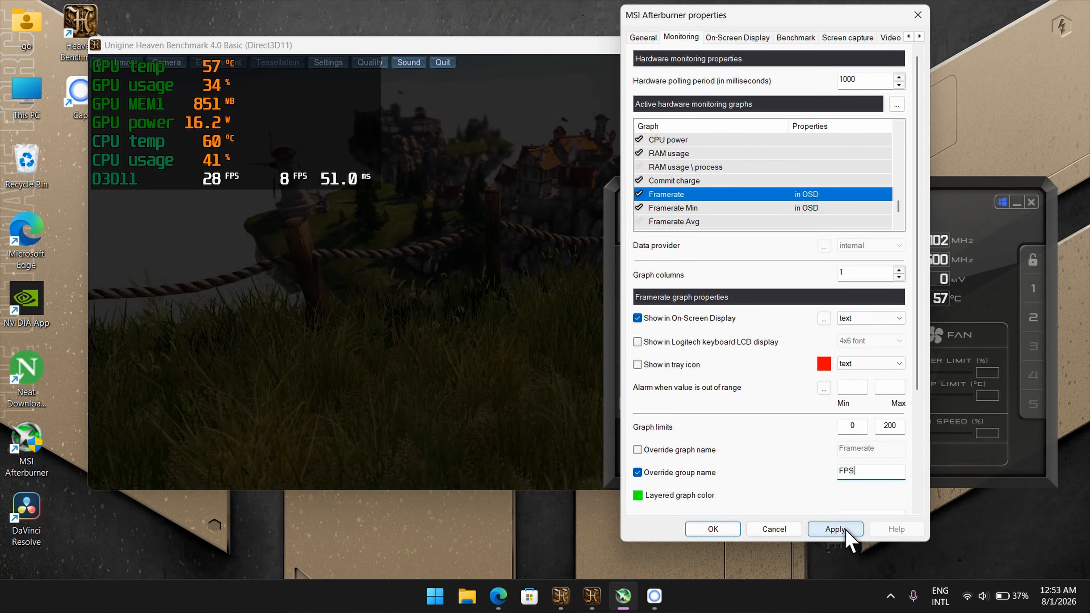
pyautogui.click(839, 528)
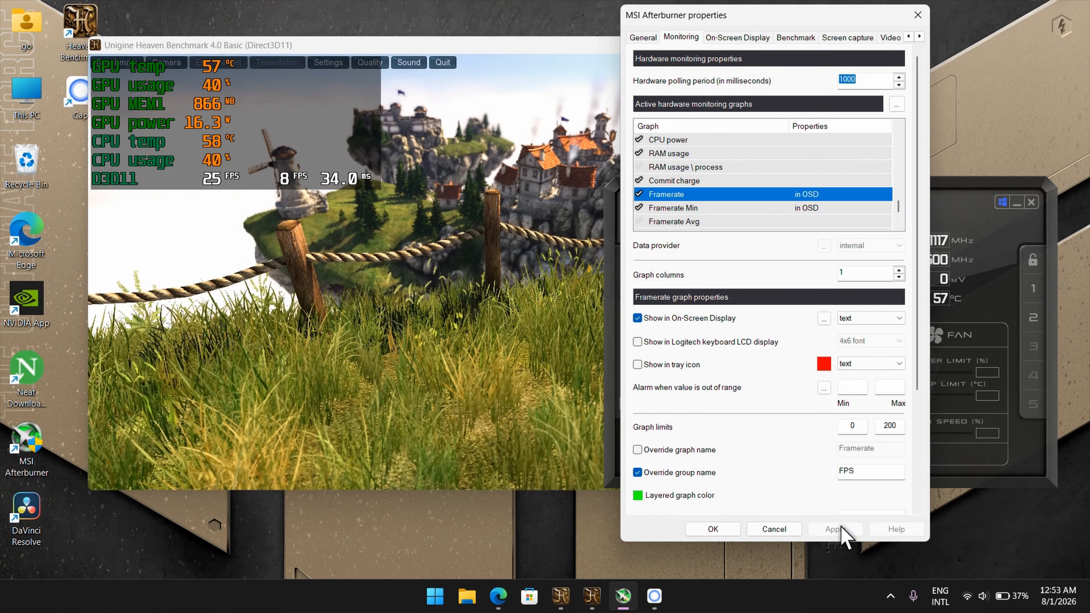
# - Change the overridden group name of the Framerate Min graph to "FPS min" and apply it
pyautogui.click(771, 207)
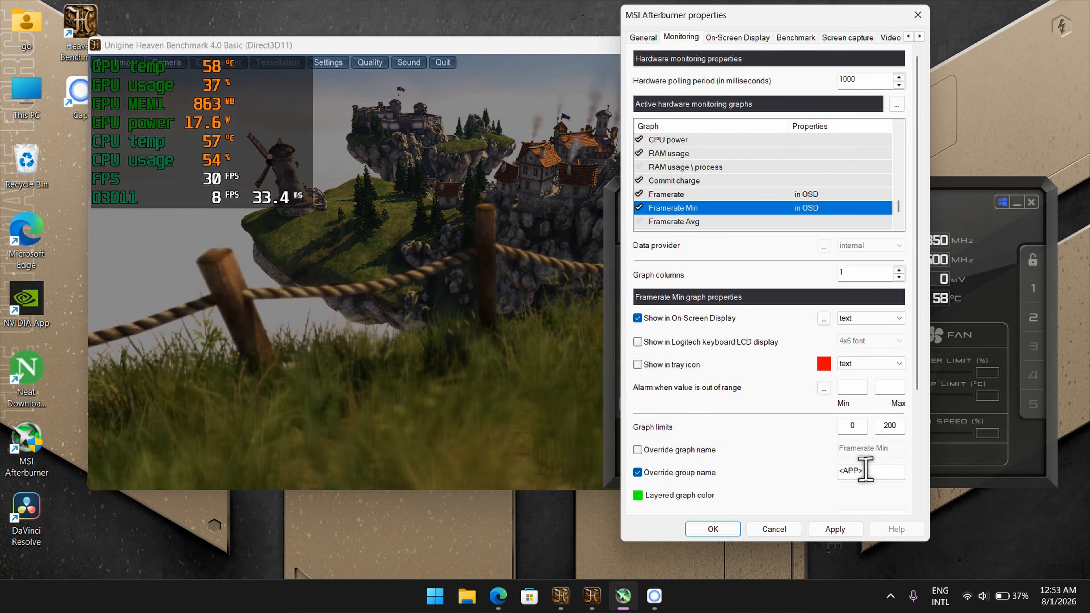
pyautogui.moveTo(865, 471); pyautogui.dragTo(824, 467)
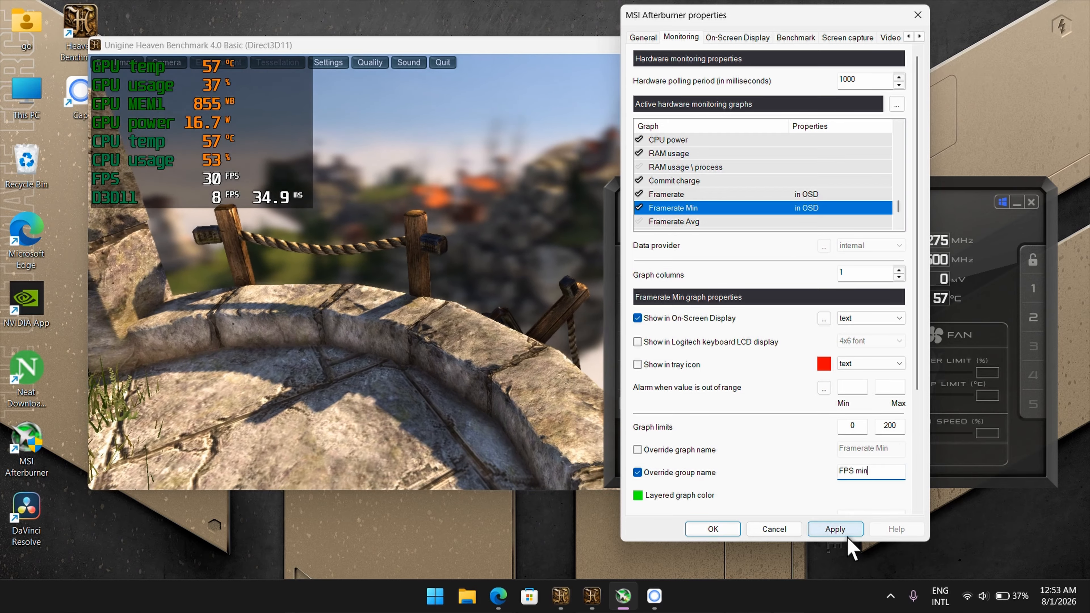
pyautogui.click(835, 531)
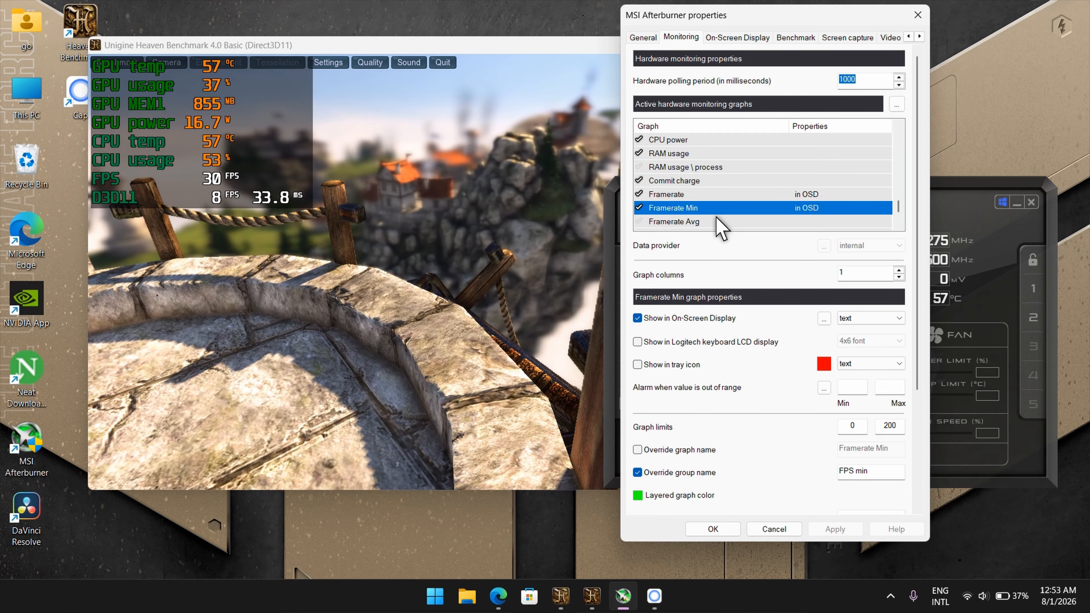
# - Activate the Framerate Avg graph, show it in the On-Screen Display with the group name "FPS av", and apply it
pyautogui.click(717, 220)
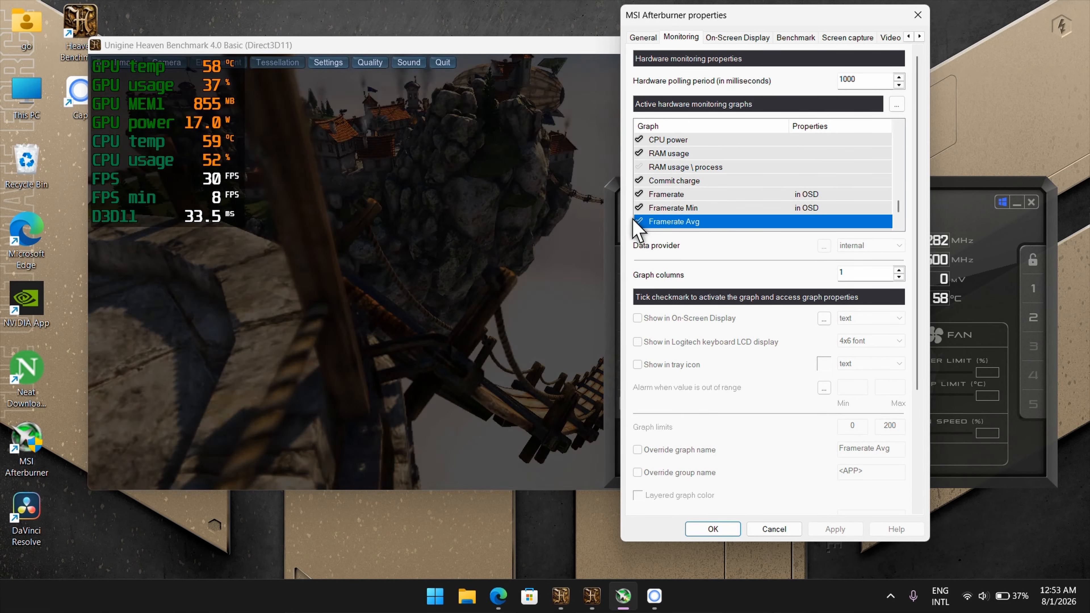
pyautogui.click(639, 222)
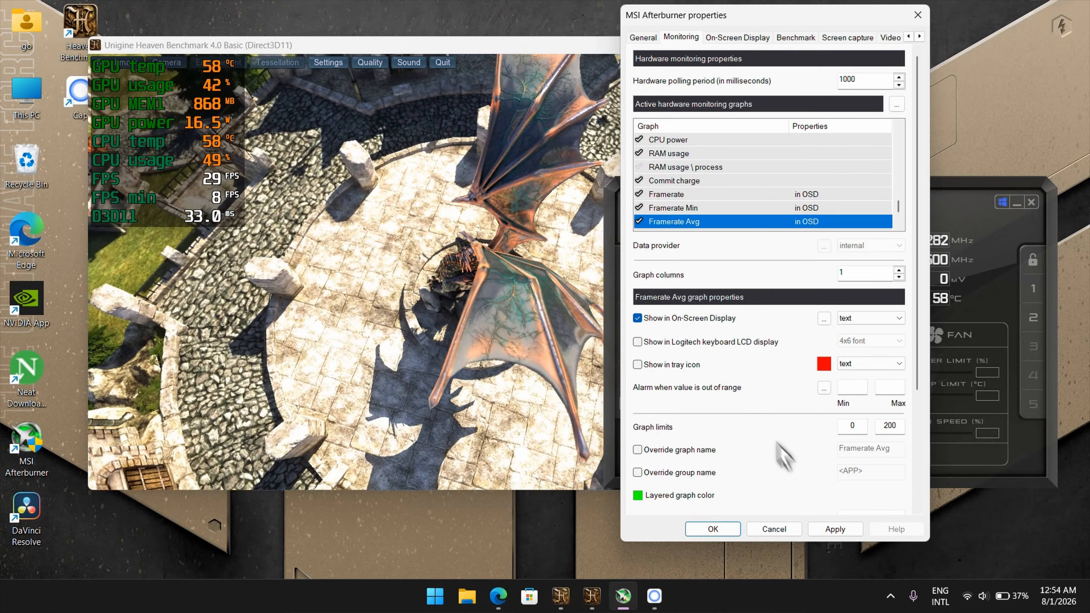
pyautogui.click(830, 525)
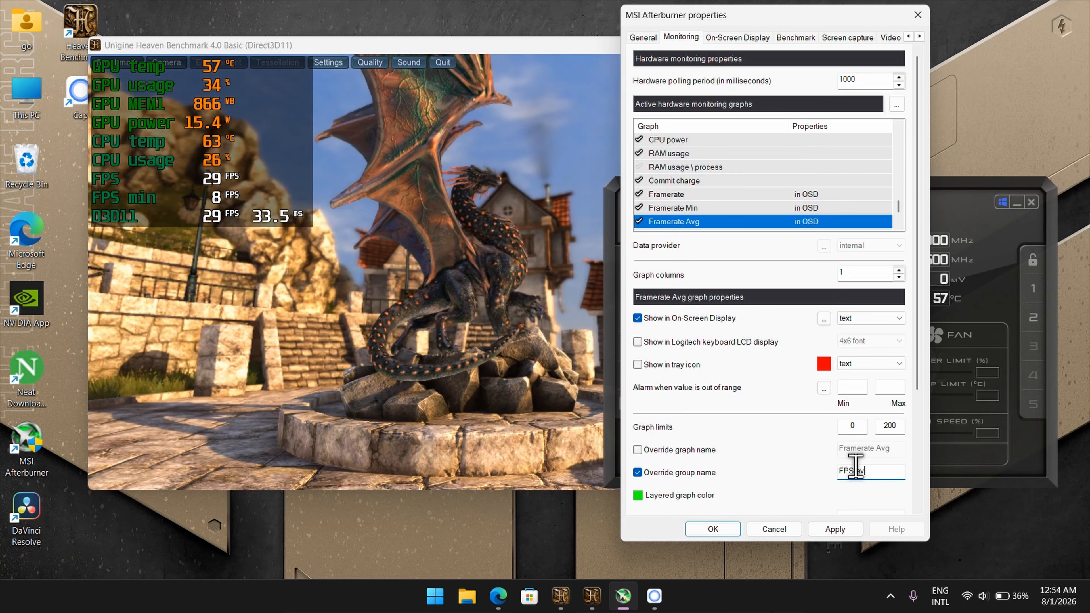
pyautogui.click(838, 524)
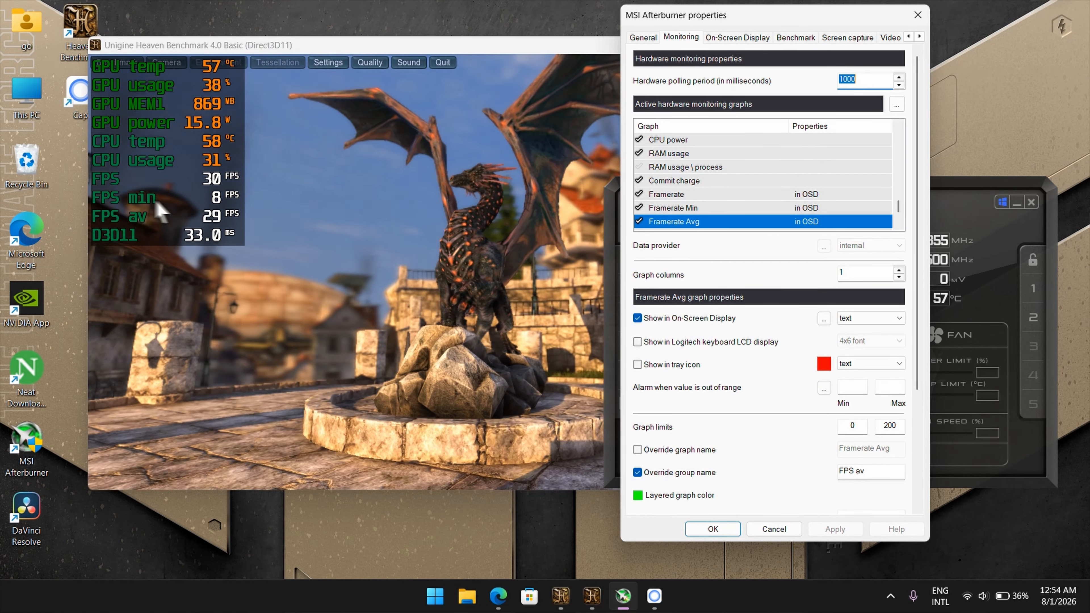
# - Set the Frametime item to show as a graph in the On-Screen Display and apply it
pyautogui.click(896, 224)
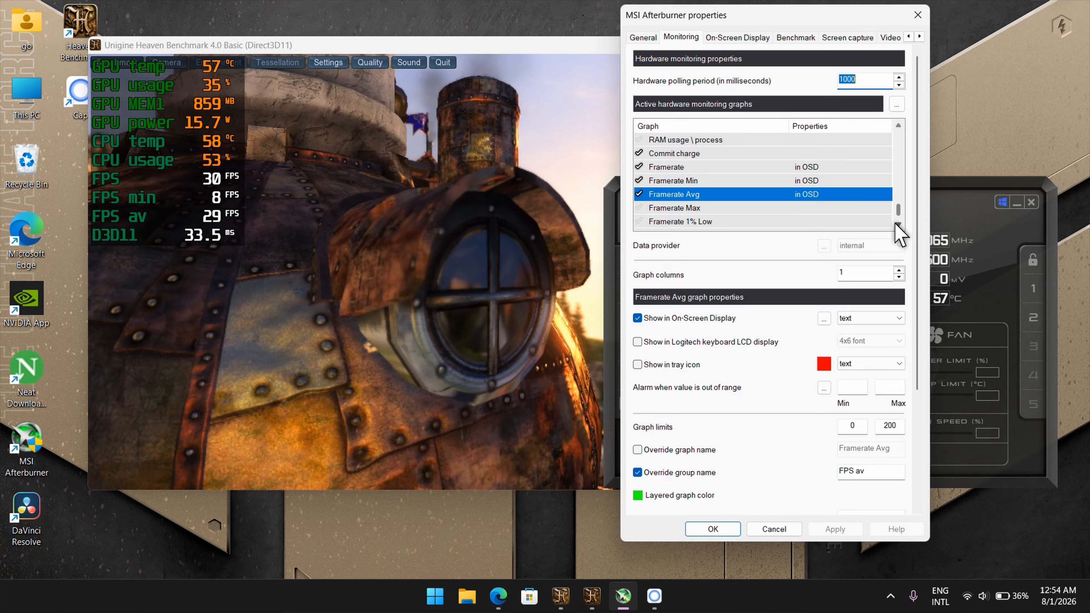
pyautogui.click(897, 225)
pyautogui.click(897, 226)
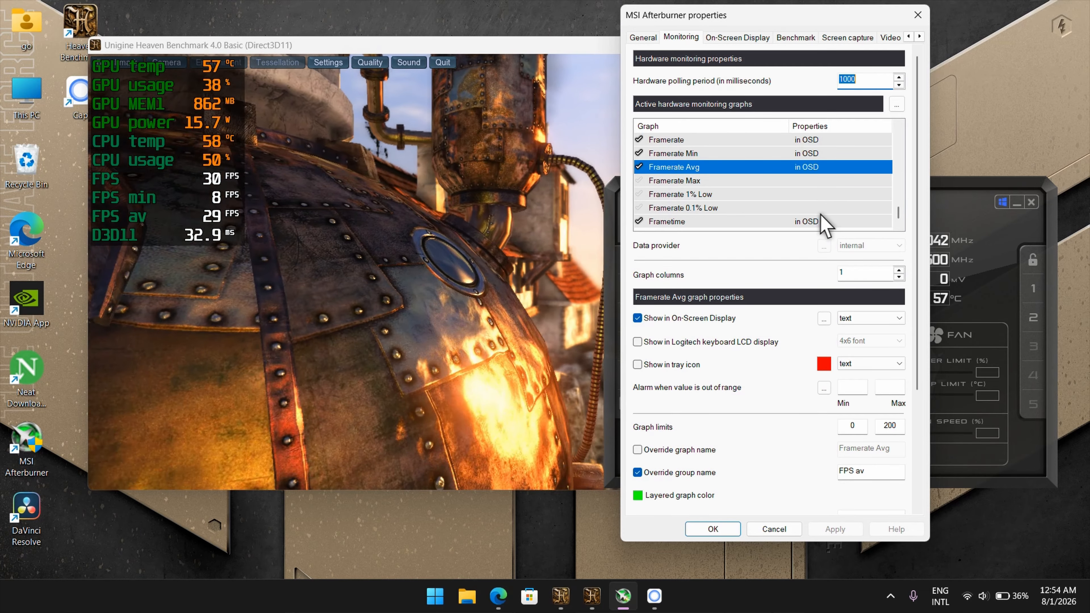
pyautogui.click(819, 220)
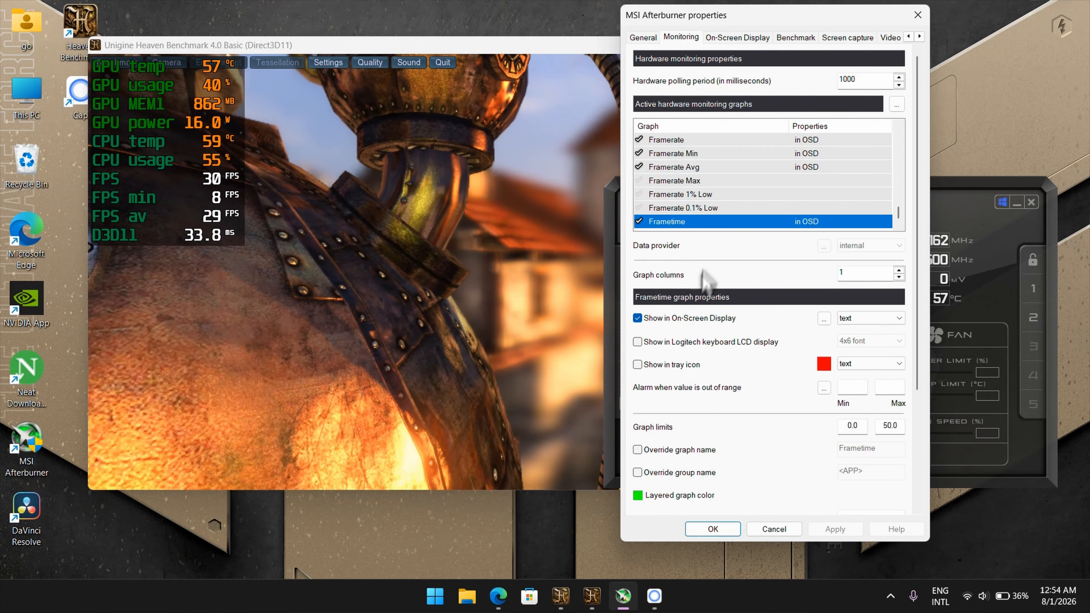
pyautogui.click(875, 320)
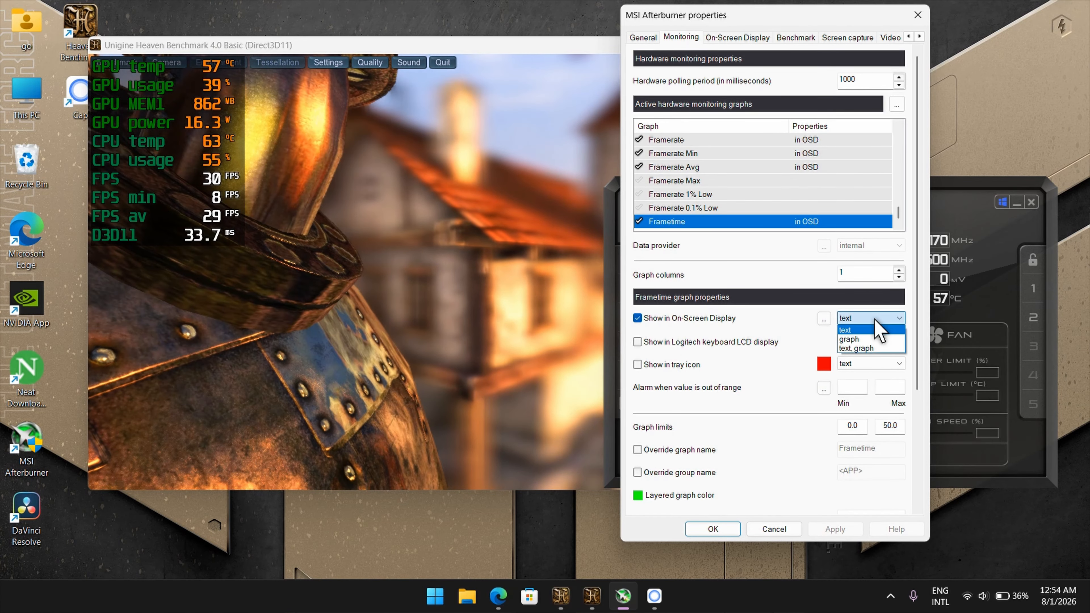
pyautogui.click(871, 339)
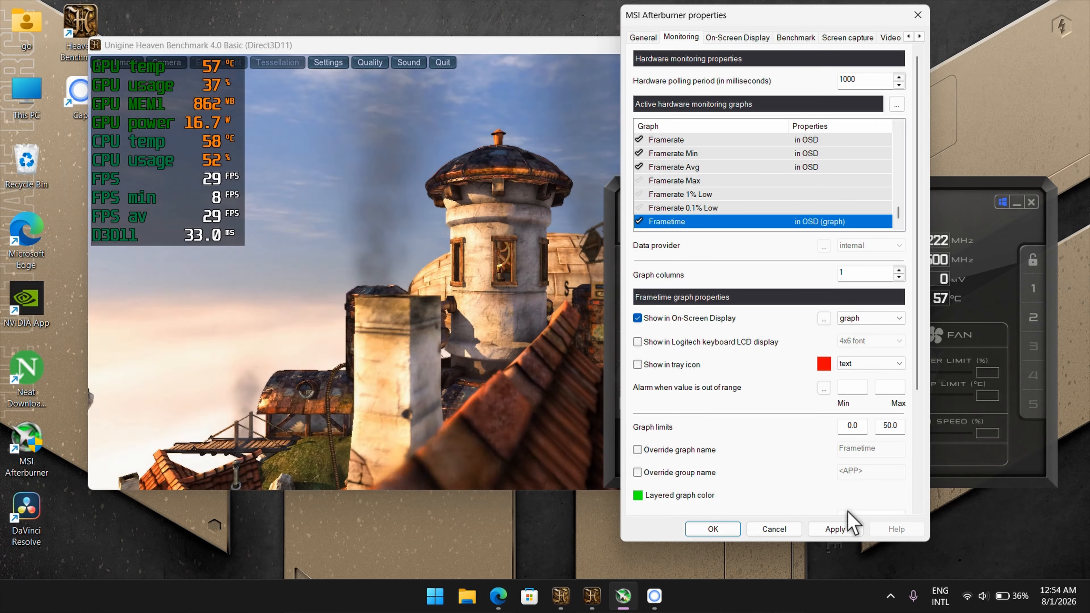
pyautogui.click(839, 529)
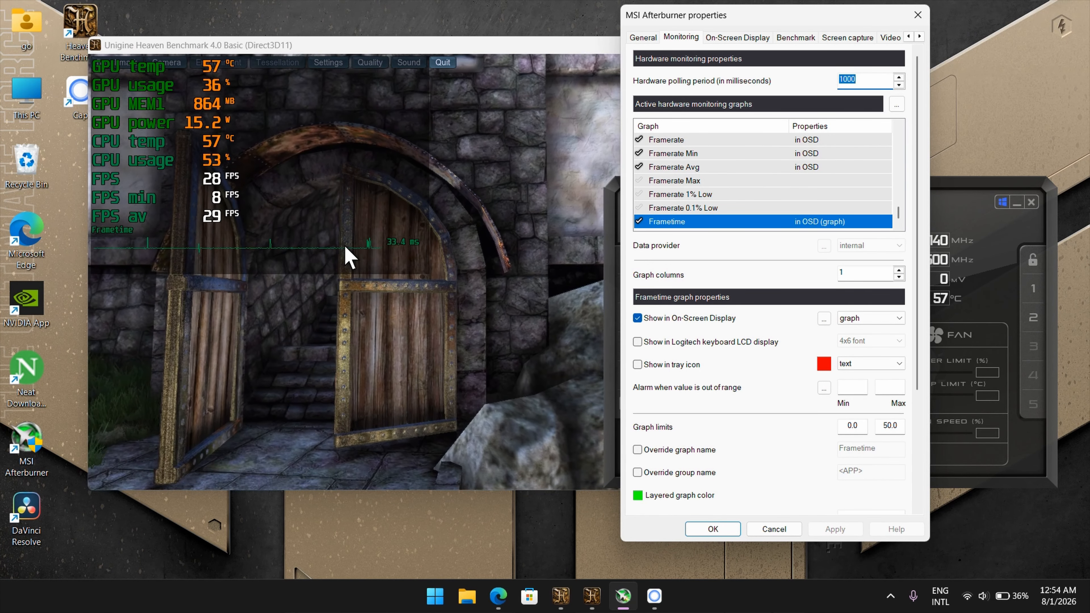
# - Set the graph width to -10 in the modern On-Screen Display layout properties and apply it
pyautogui.click(824, 318)
pyautogui.scroll(-10, 790, 337)
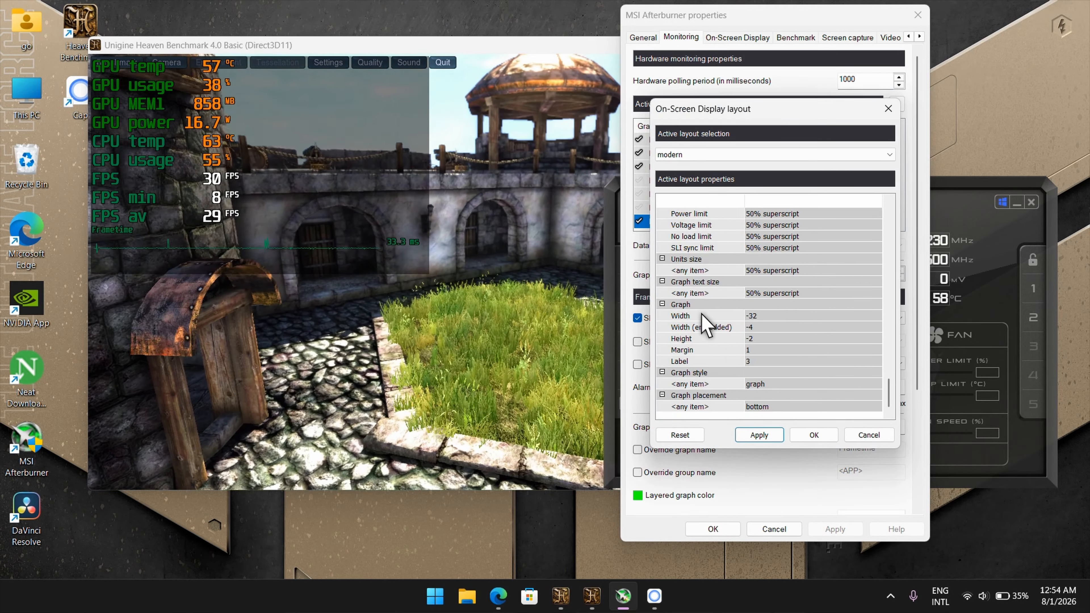
pyautogui.click(766, 317)
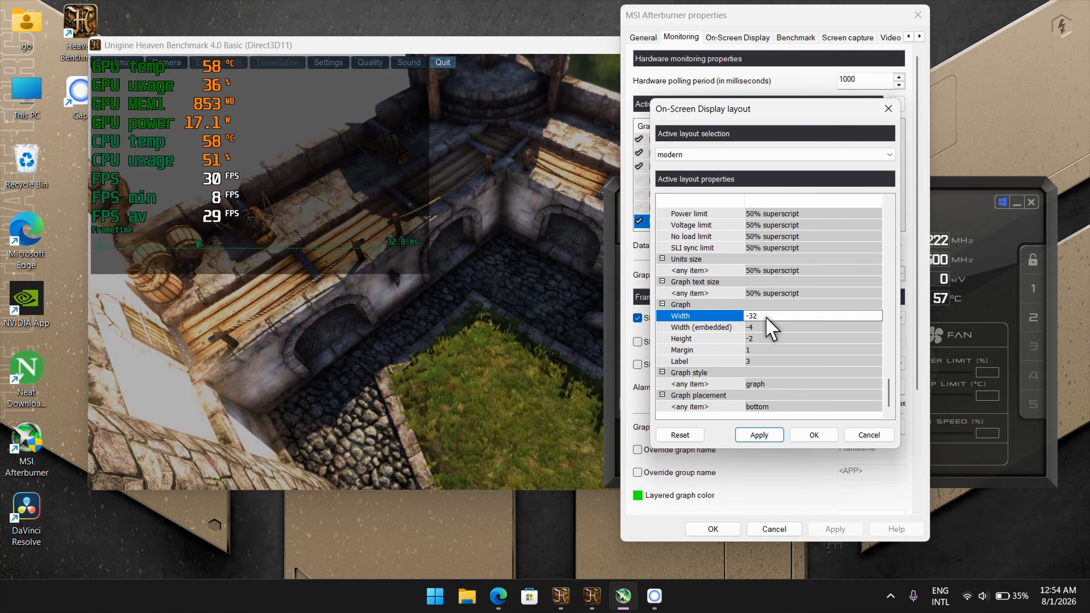
pyautogui.write('-10')
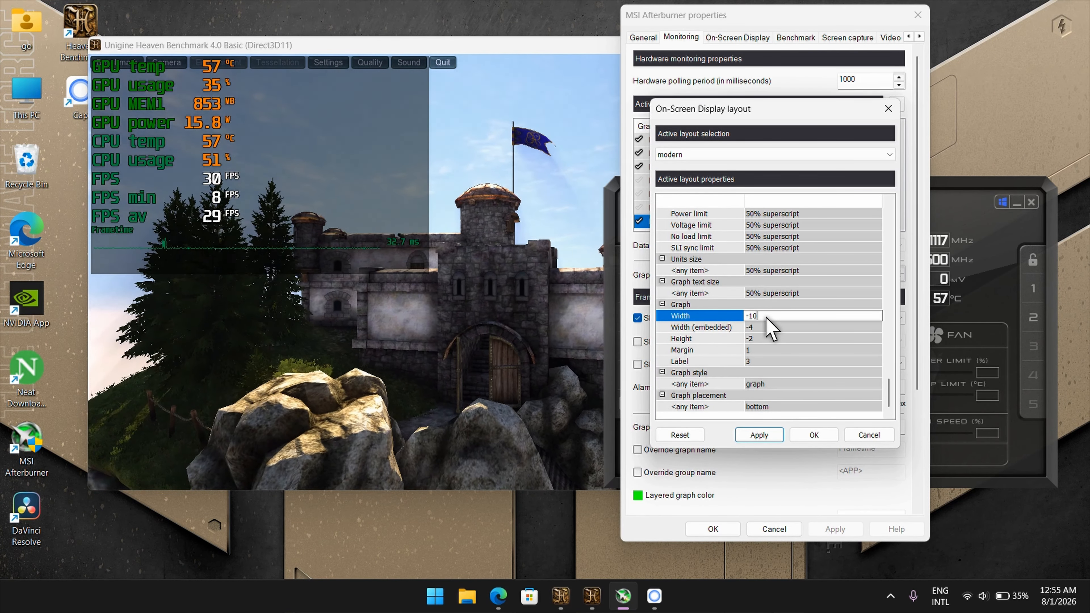
pyautogui.click(765, 438)
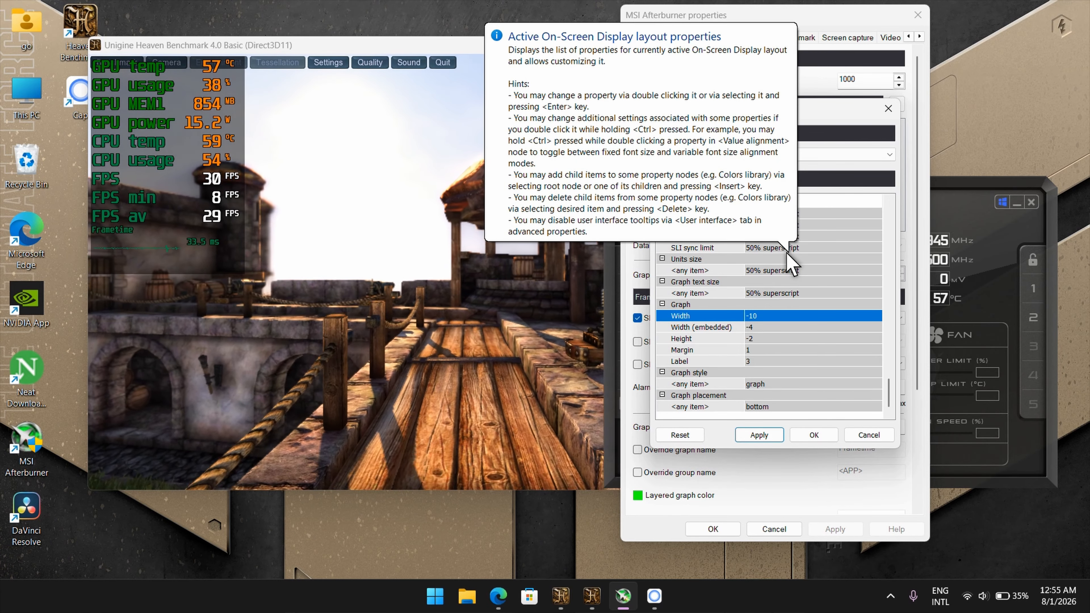
# - Change Color 0 in the layout's colors library to bright green FF00FF80
pyautogui.scroll(15, 804, 316)
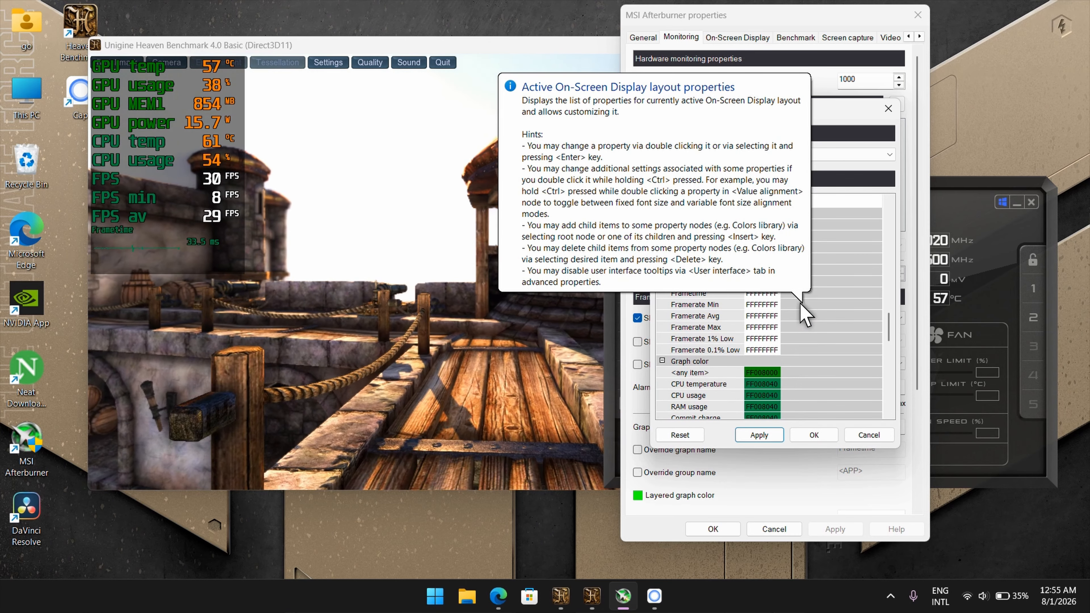
pyautogui.scroll(15, 805, 316)
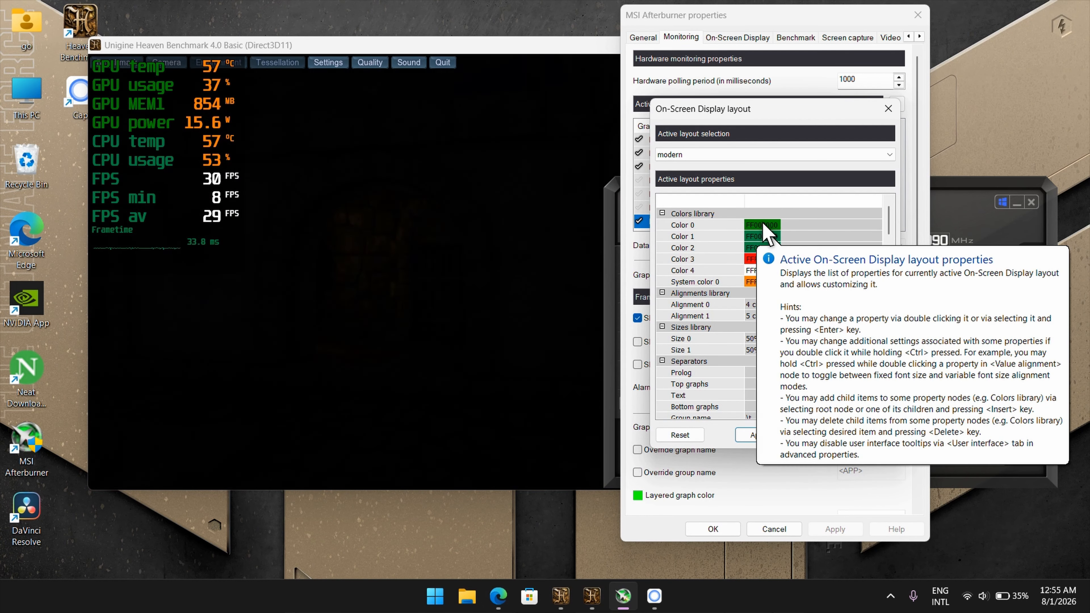
pyautogui.doubleClick(761, 223)
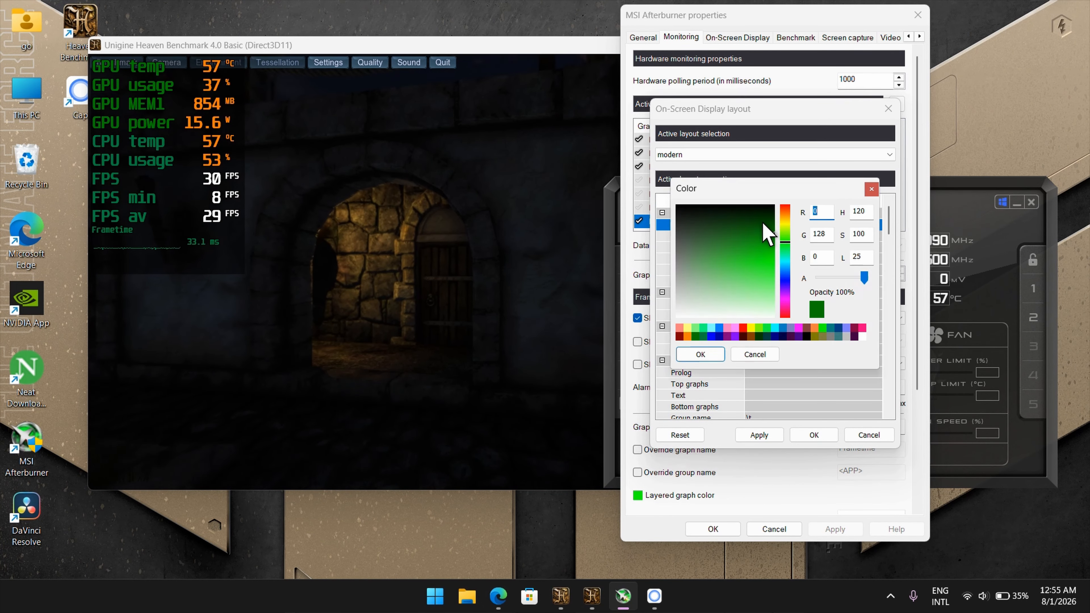
pyautogui.click(702, 328)
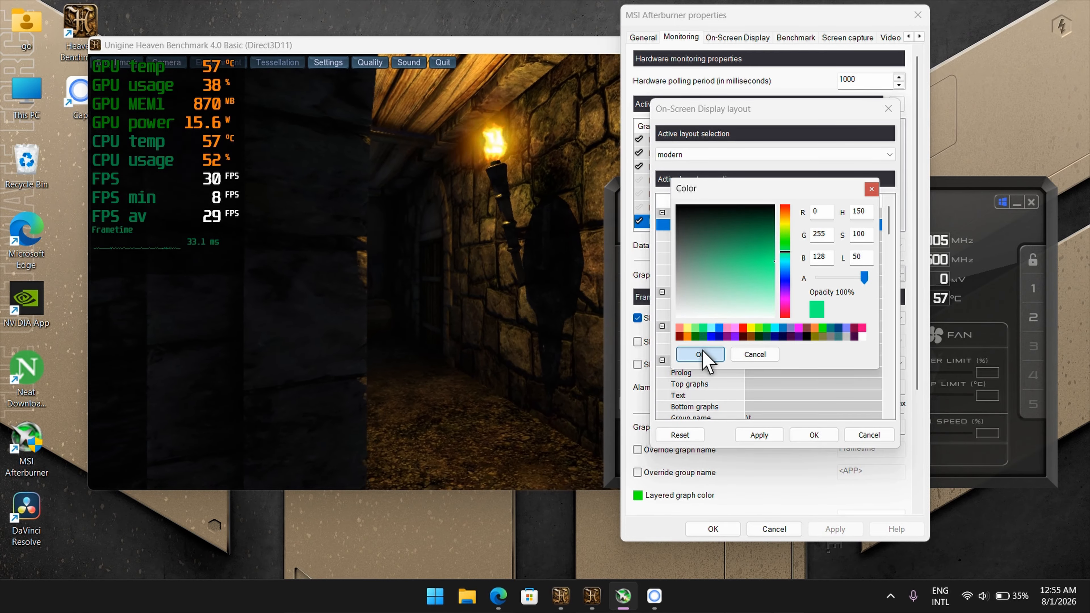
pyautogui.click(703, 354)
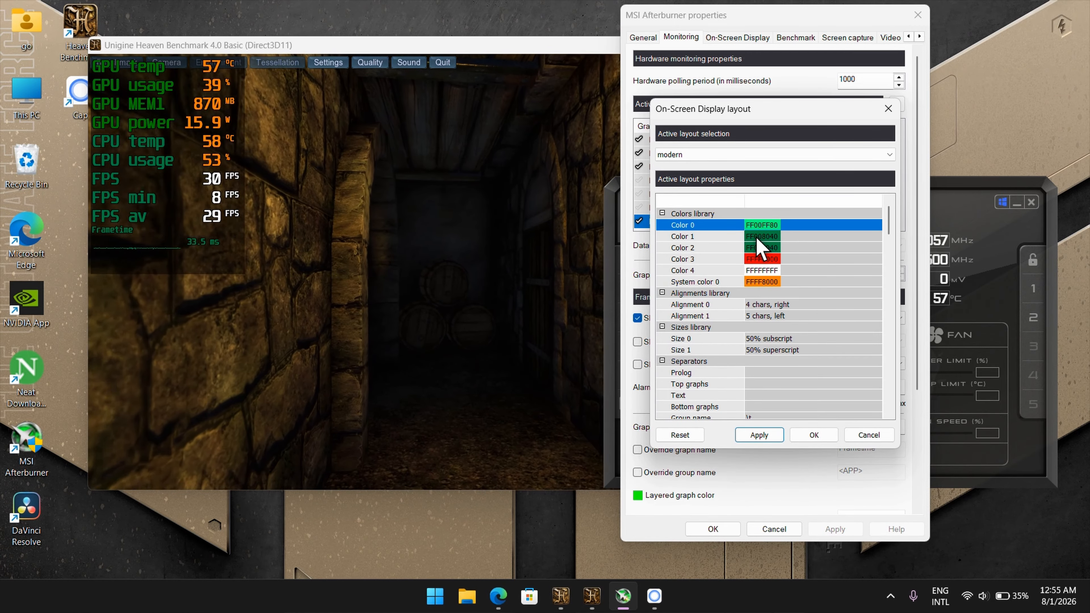
# - Change Color 1 in the colors library to blue (RGB 0, 0, 255) and Color 2 to red FFFF0000
pyautogui.doubleClick(757, 237)
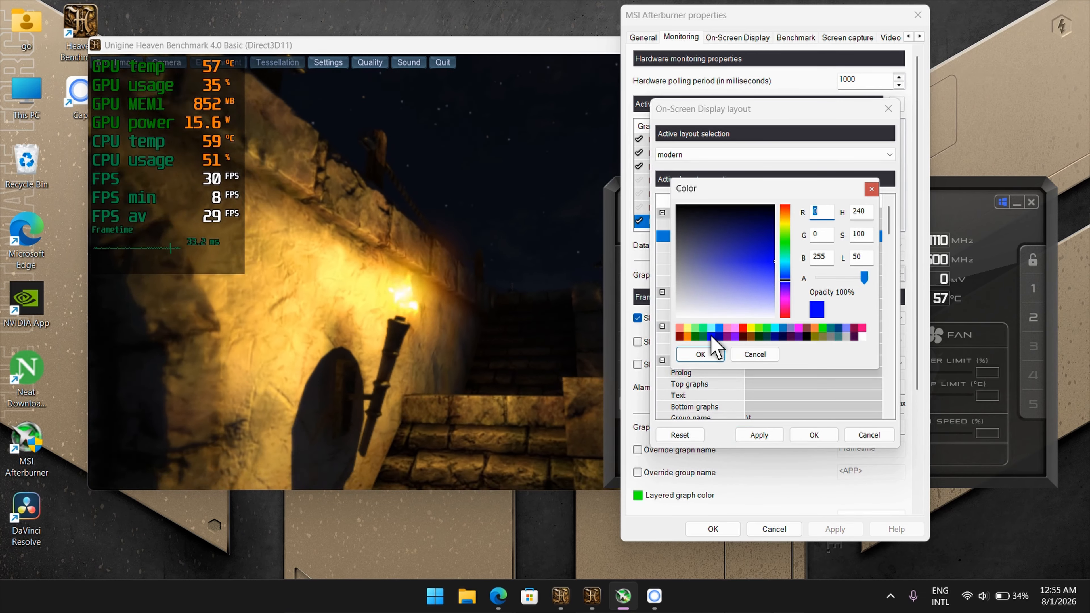
pyautogui.click(711, 356)
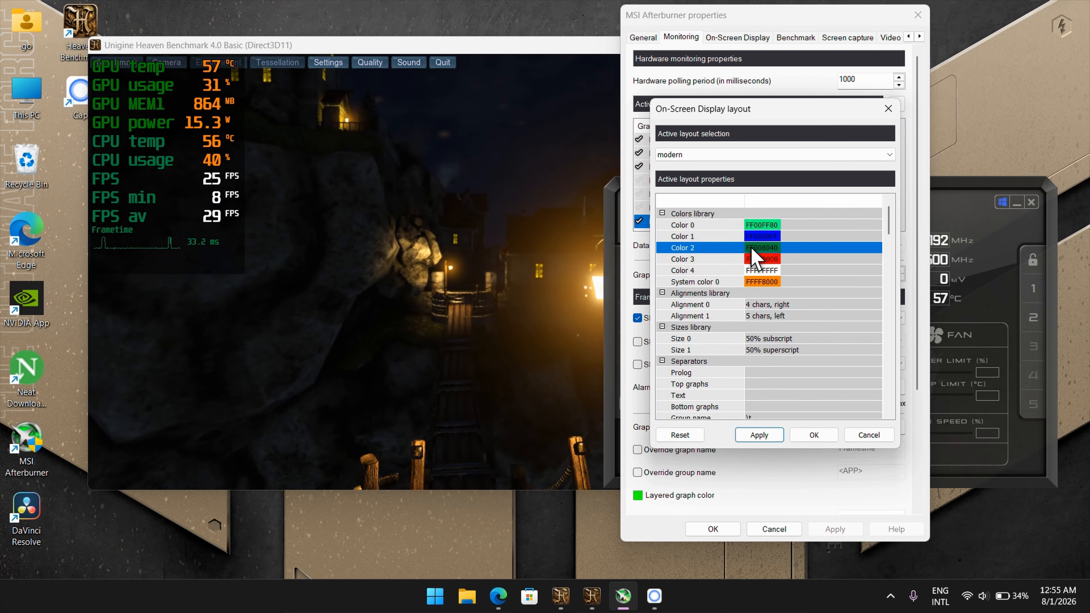
pyautogui.doubleClick(751, 247)
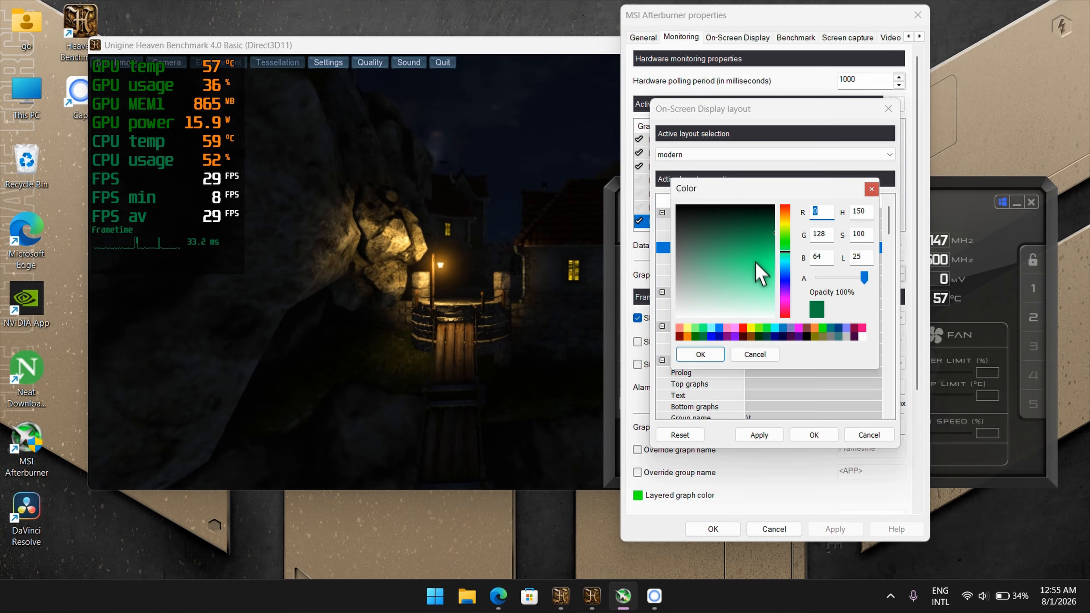
pyautogui.click(743, 328)
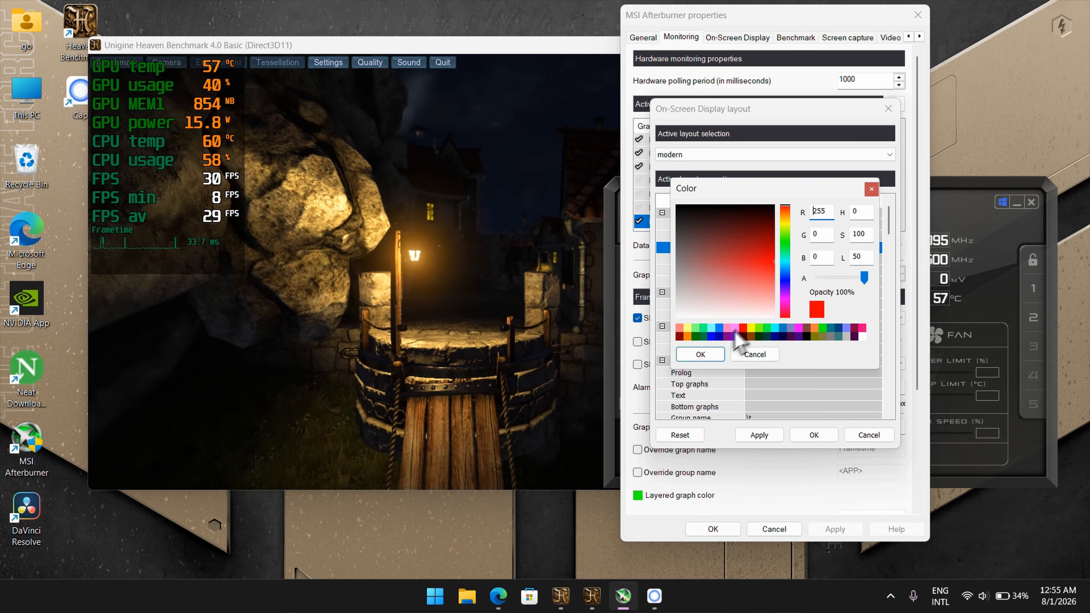
pyautogui.click(700, 355)
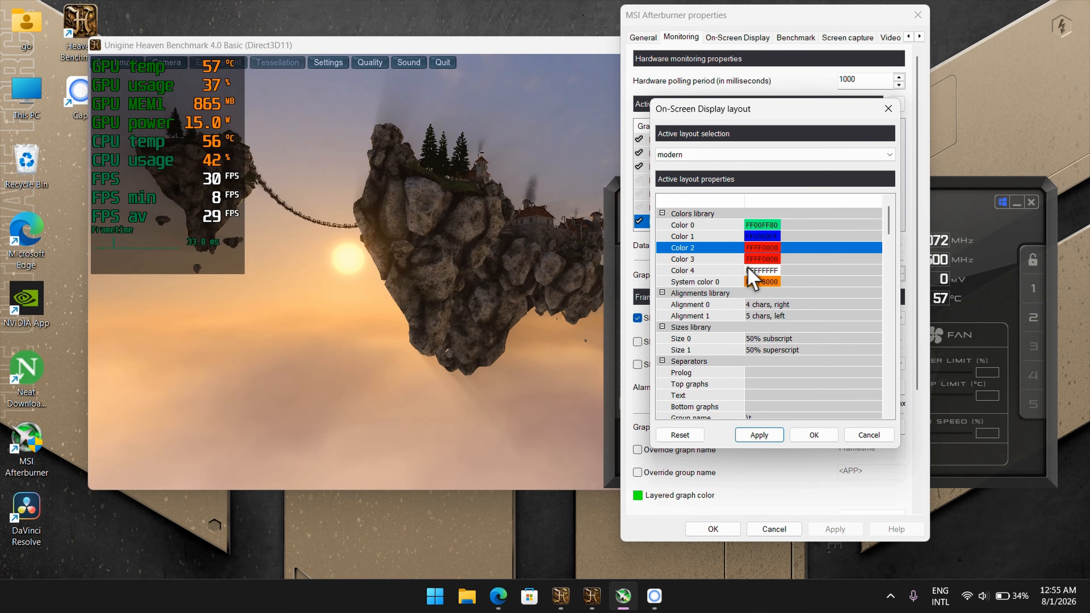
pyautogui.click(767, 270)
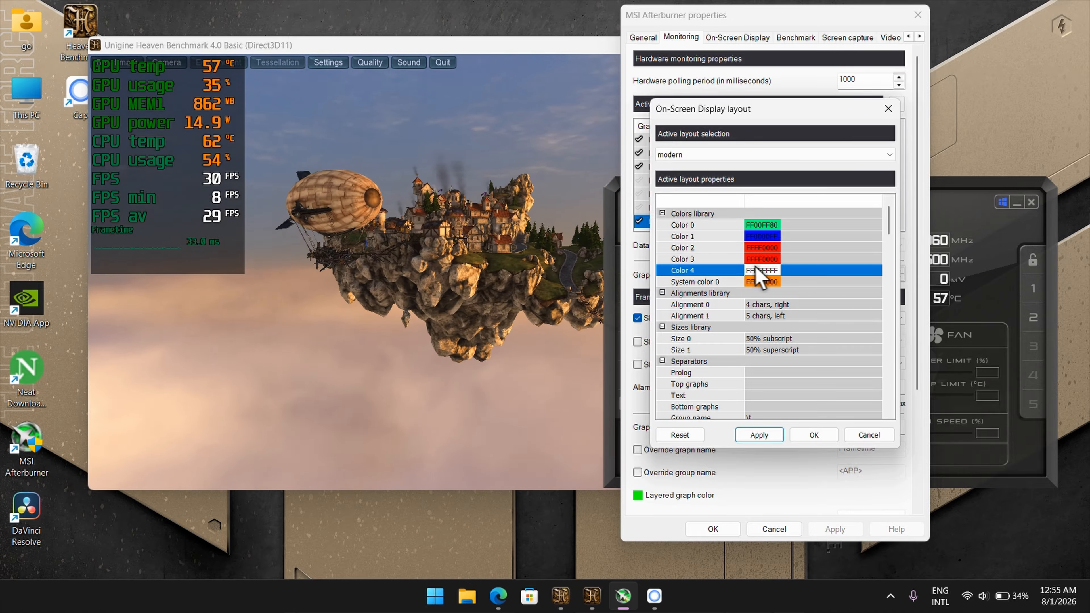
# - Change Color 4 in the modern layout's colors library to yellow FFFFFF00 and apply the new layout colors
pyautogui.doubleClick(766, 271)
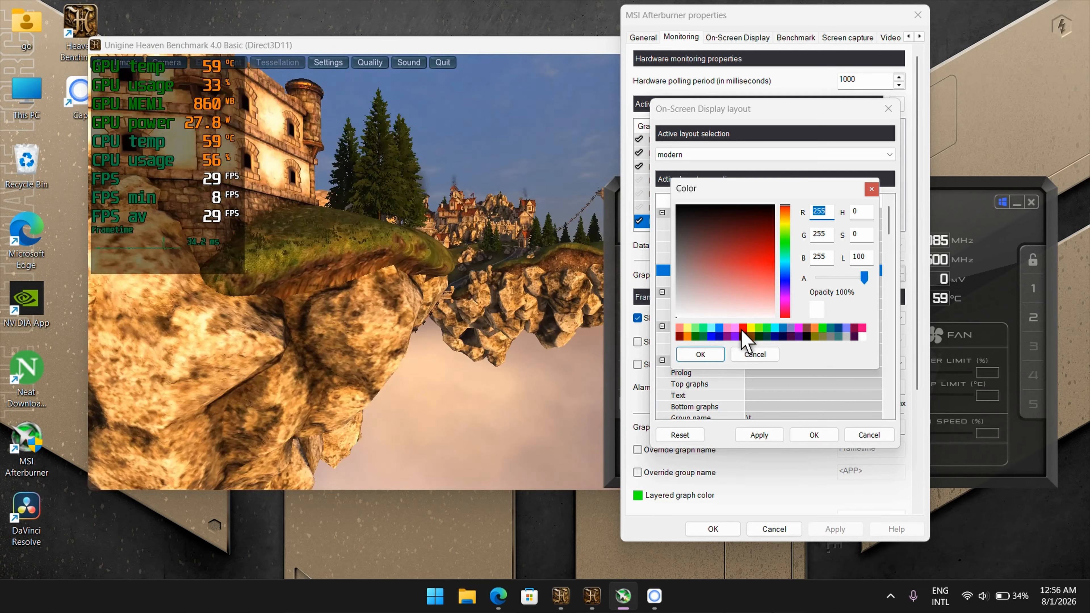
pyautogui.click(748, 329)
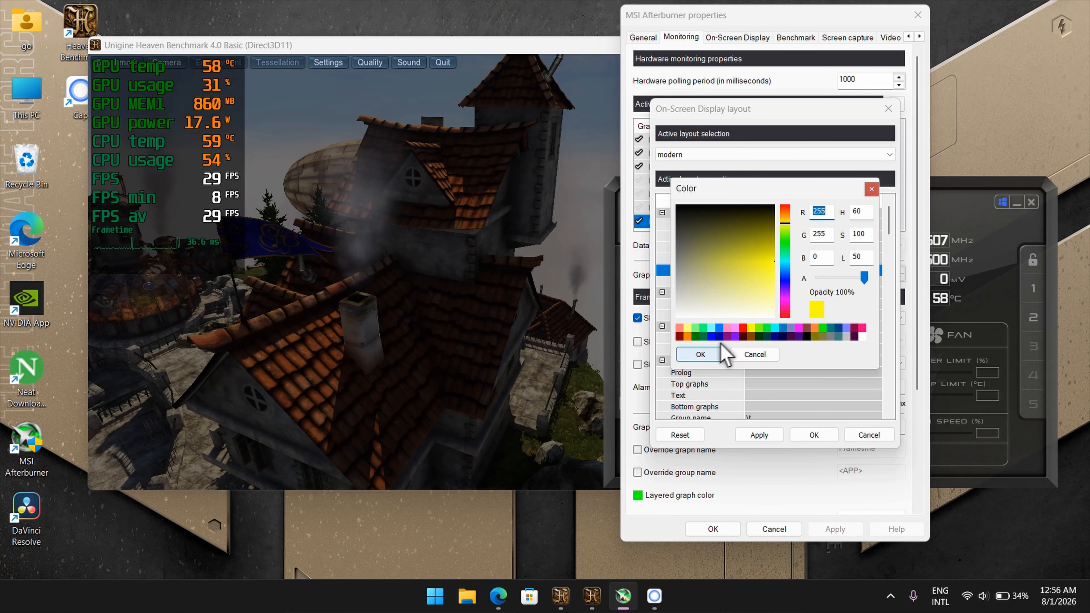
pyautogui.click(709, 354)
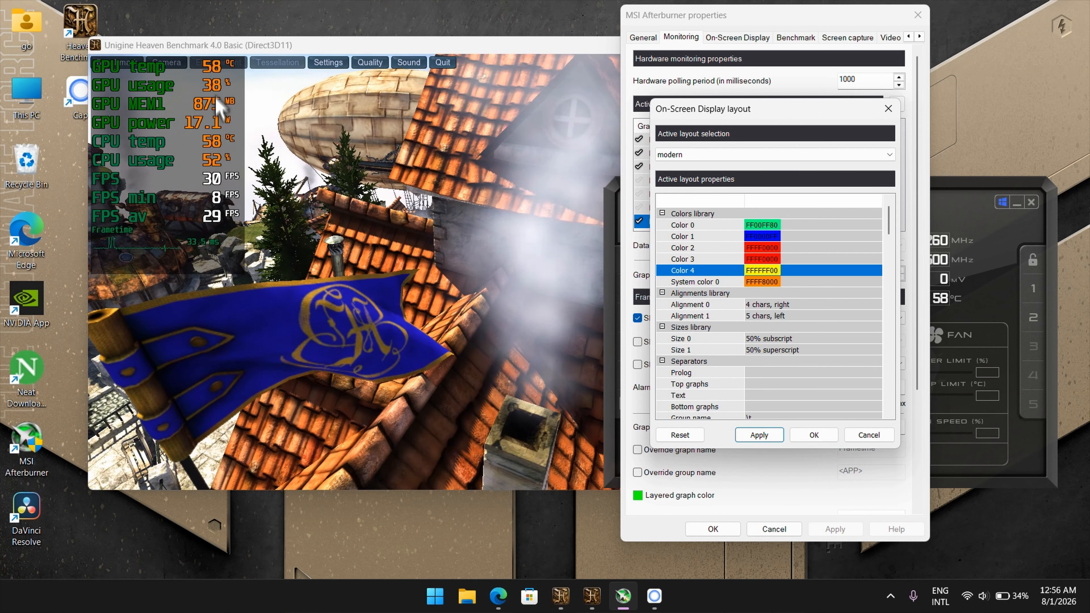
pyautogui.click(759, 435)
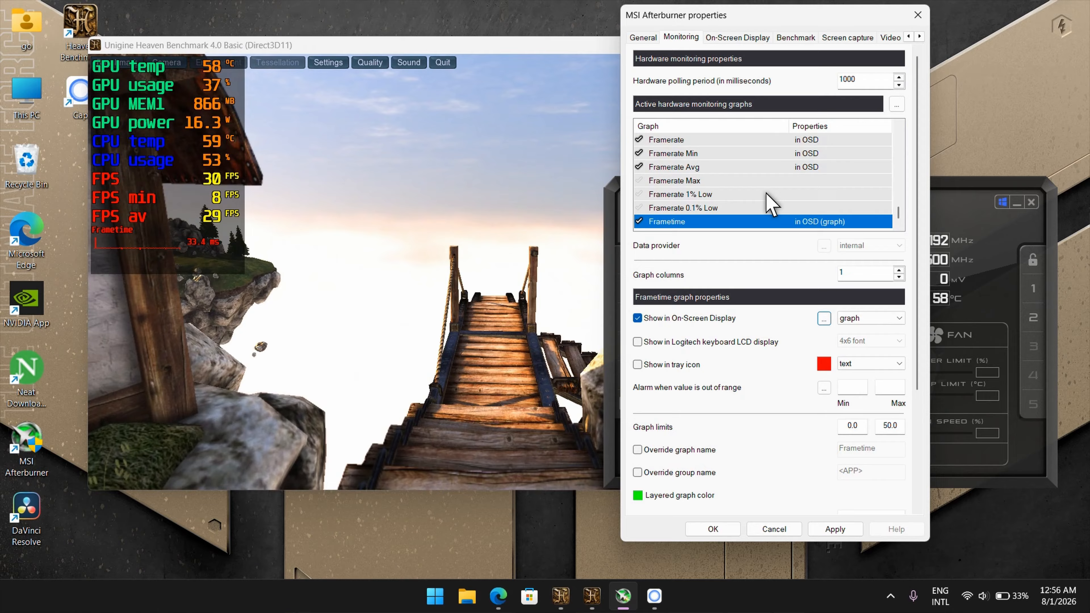
# - Set the override group name of the GPU1 temperature graph to "RTX 3050 Ti GPU temp" and apply it
pyautogui.scroll(15, 773, 204)
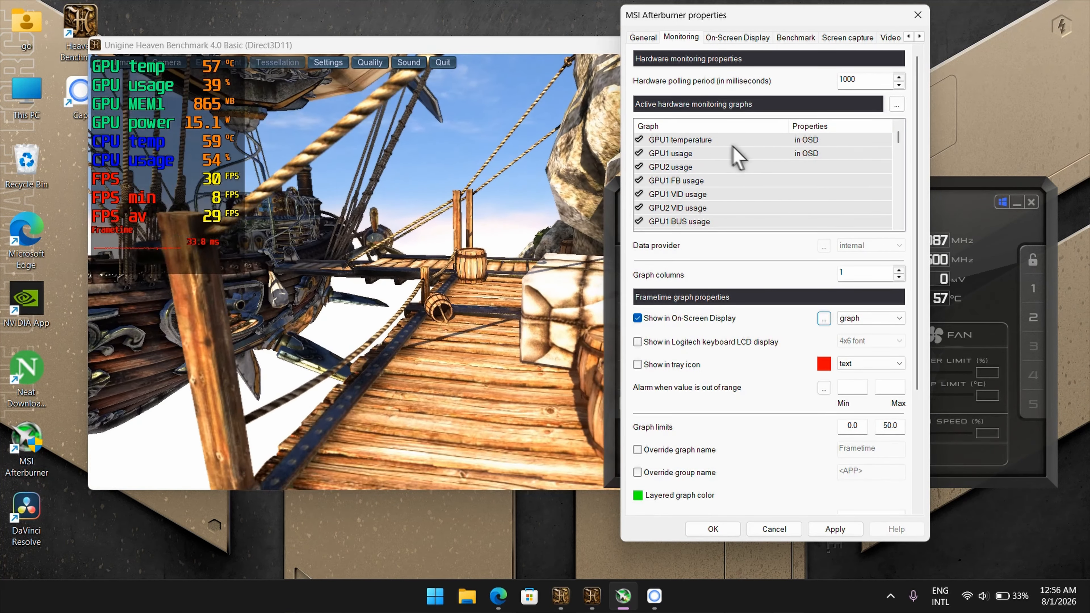
pyautogui.click(705, 143)
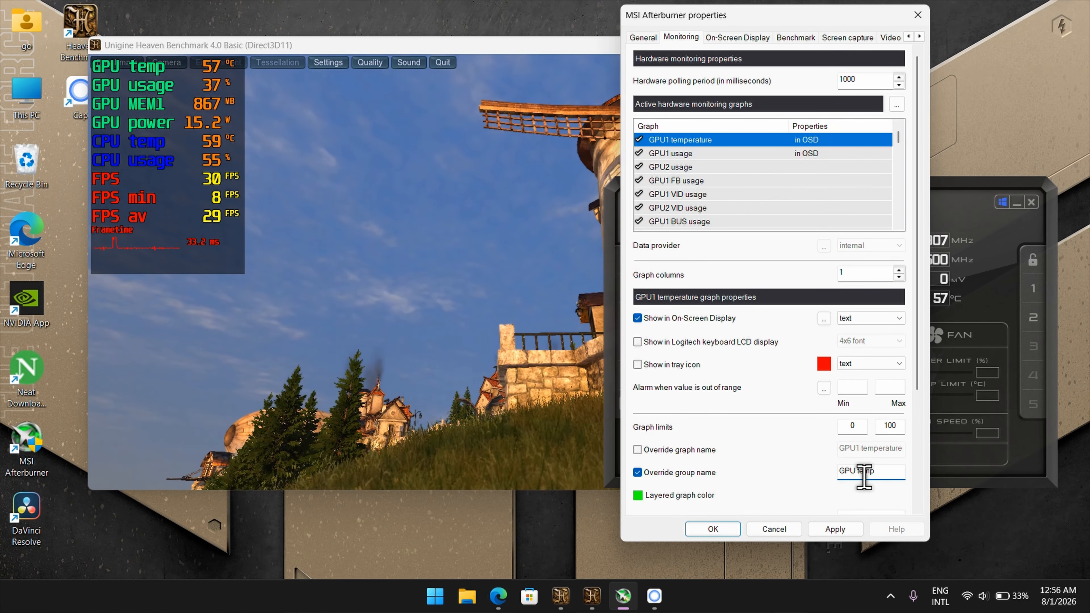
pyautogui.press('ctrl')
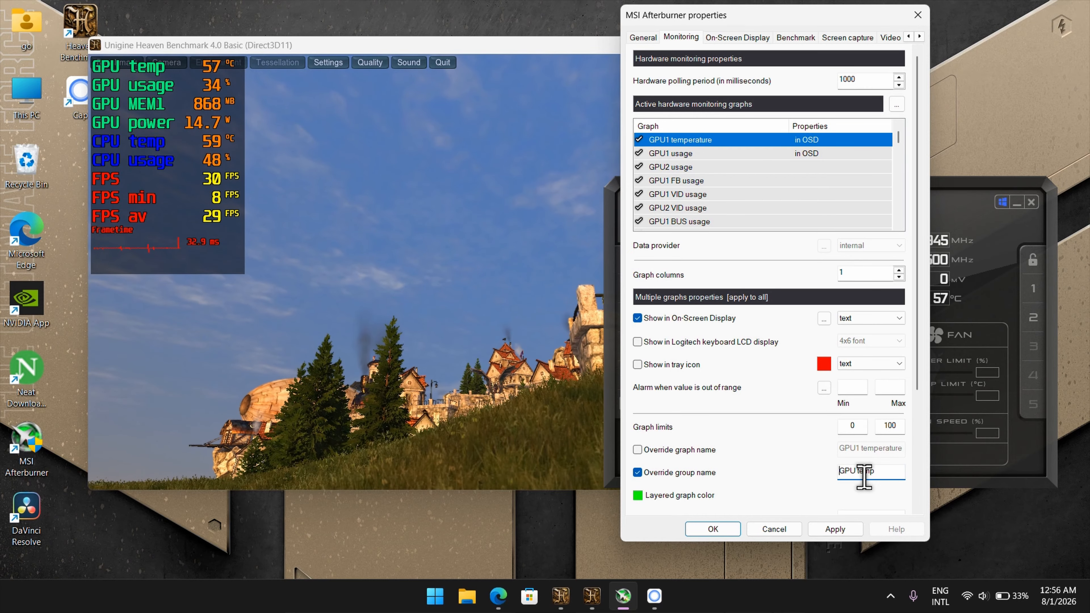
pyautogui.write('TX ')
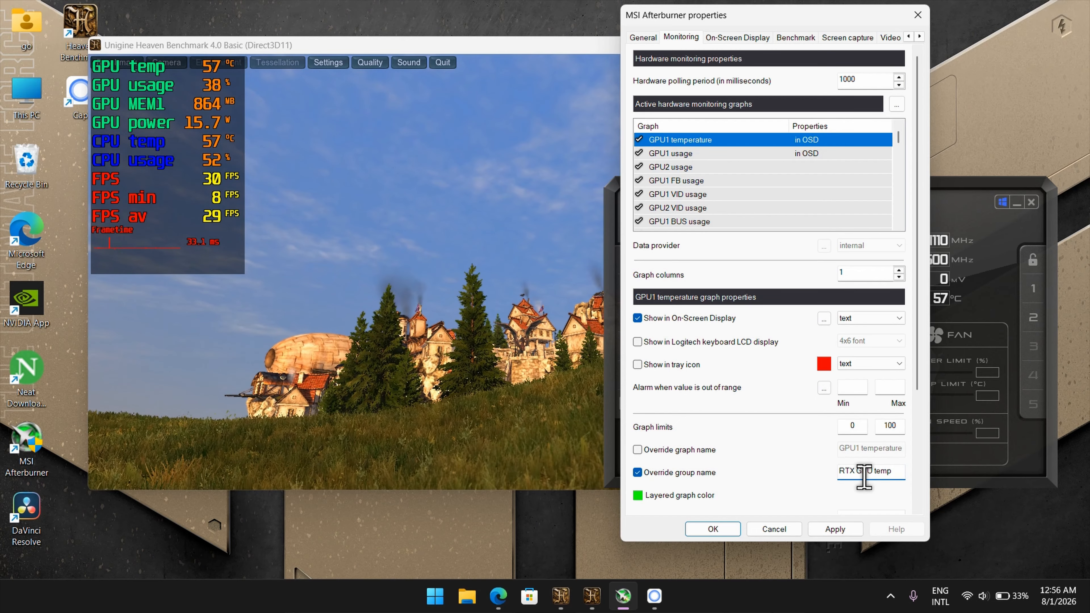
pyautogui.write('3050 ')
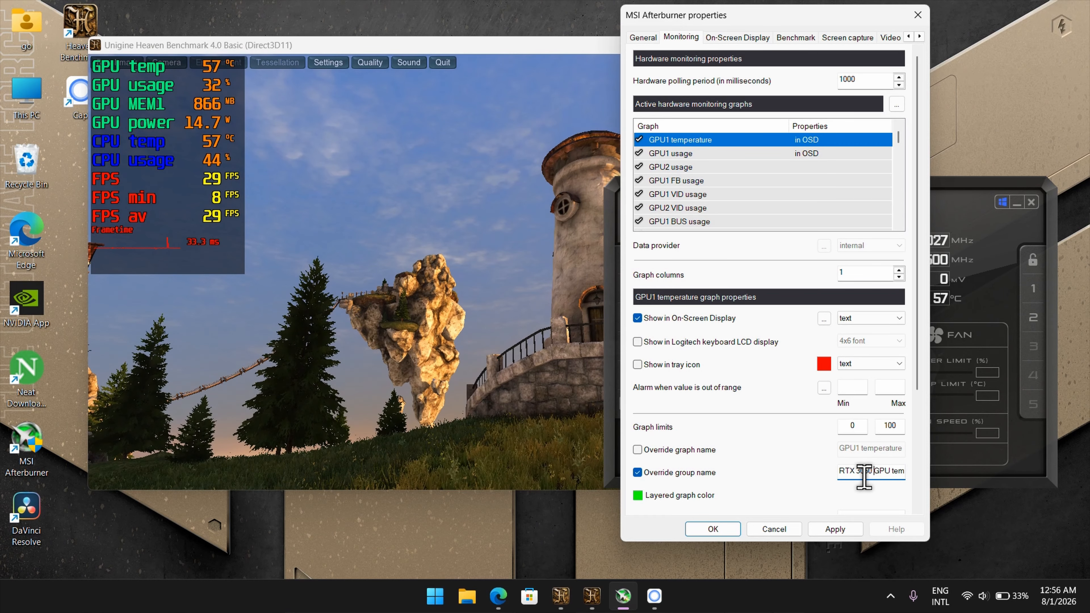
pyautogui.write('Ti')
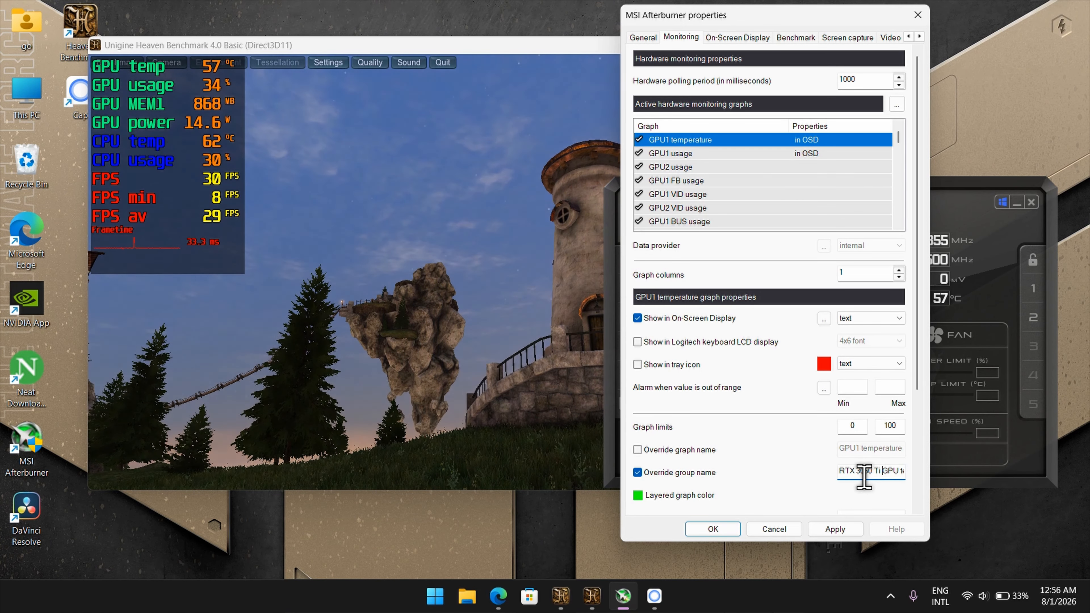
pyautogui.click(841, 529)
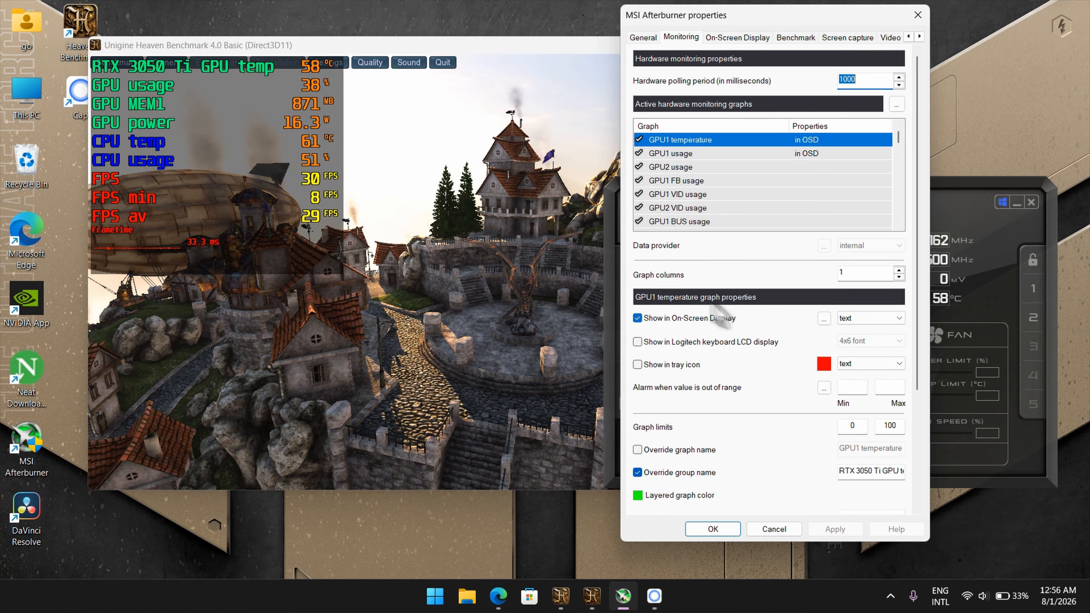
# - Open the GPU1 temperature graph's override group name for editing after "RTX 3050 Ti"
pyautogui.click(883, 470)
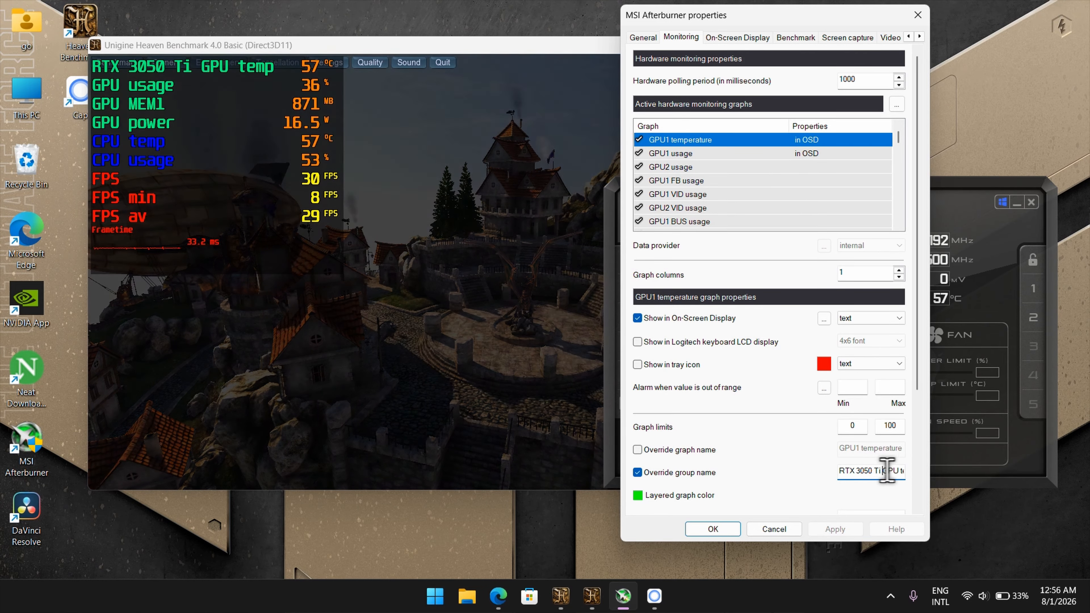